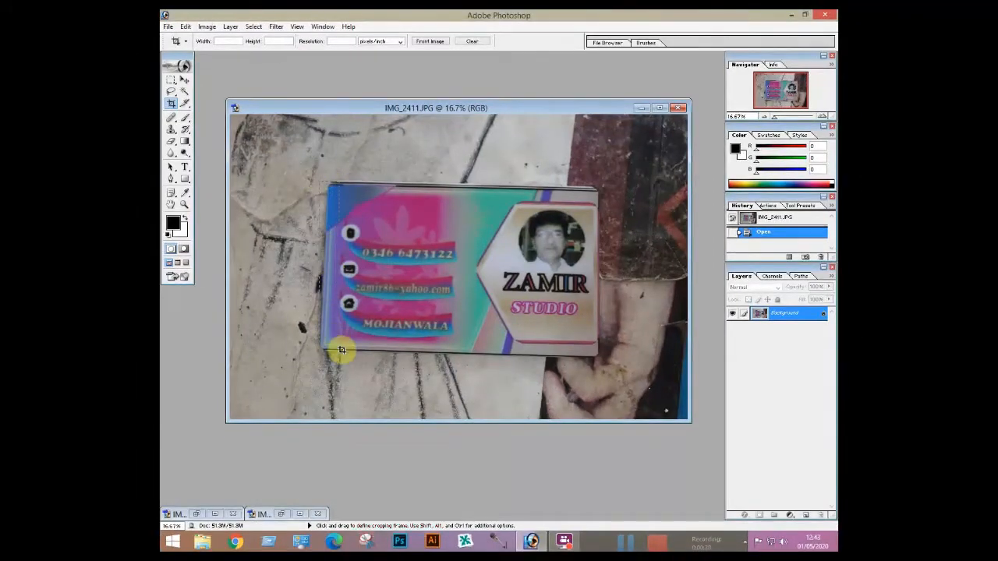
# Crop IMG_2411.JPG closely around the photographed business card and enlarge the document window to leave space around the image
pyautogui.moveTo(441, 348); pyautogui.dragTo(608, 356)
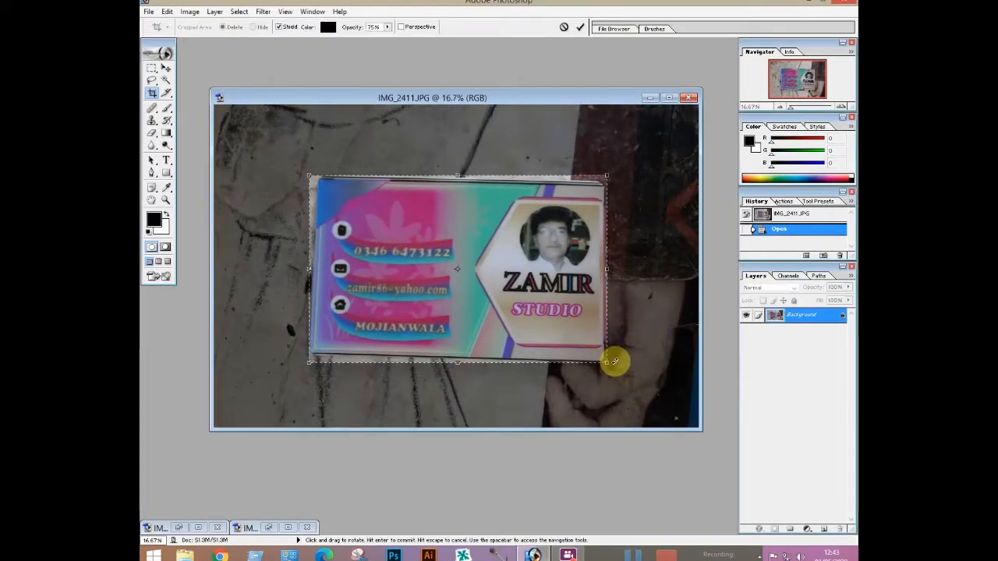
pyautogui.press('Return')
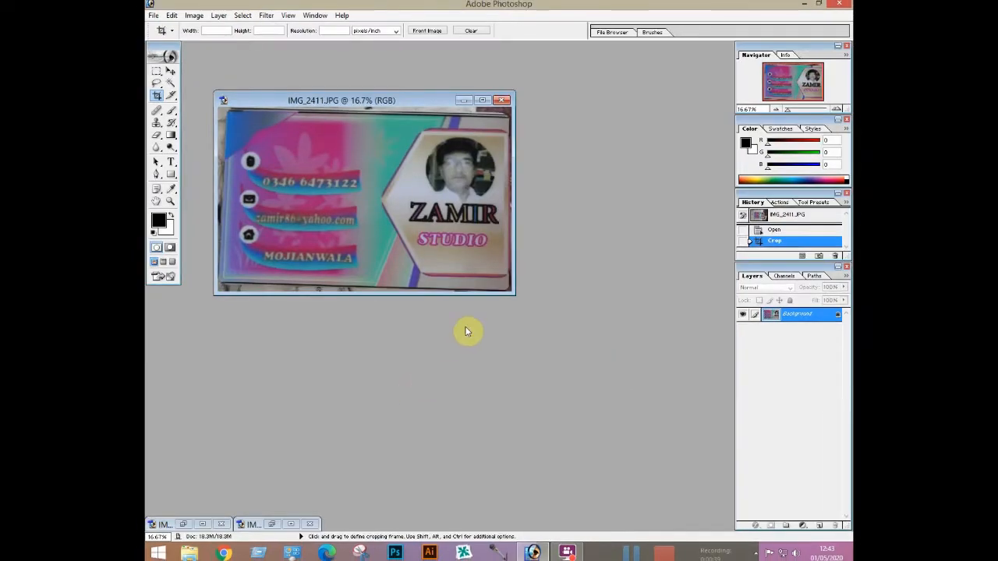
pyautogui.moveTo(514, 296); pyautogui.dragTo(648, 418)
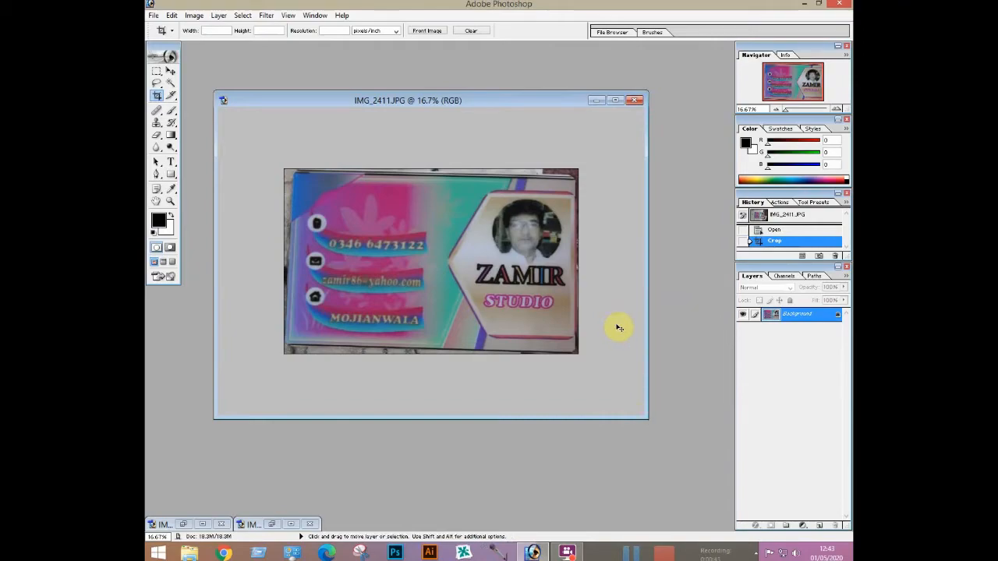
# Select the whole canvas and distort it by its four corners so the business card's edges run straight and fill the canvas
pyautogui.hotkey('ctrl', 'a')
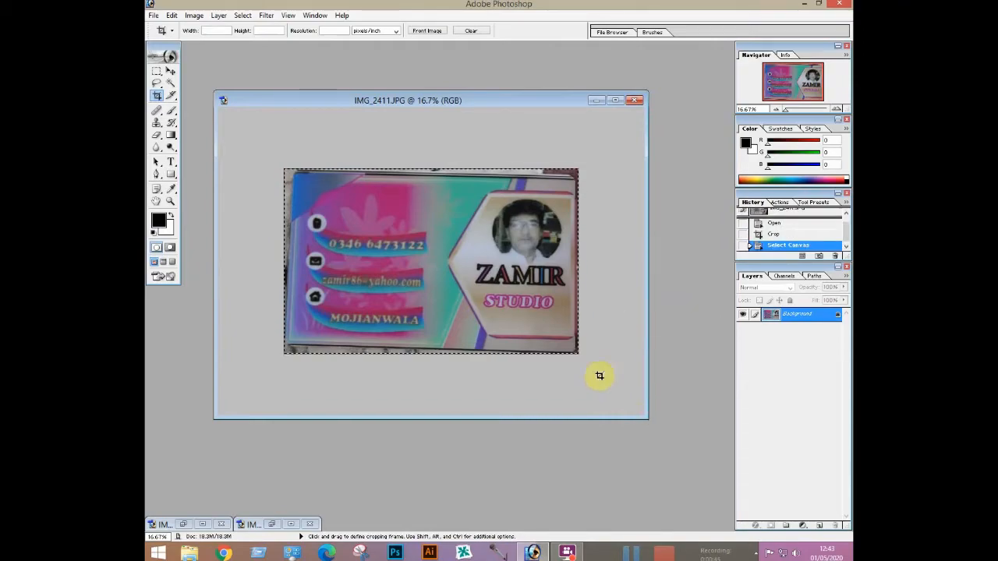
pyautogui.click(172, 16)
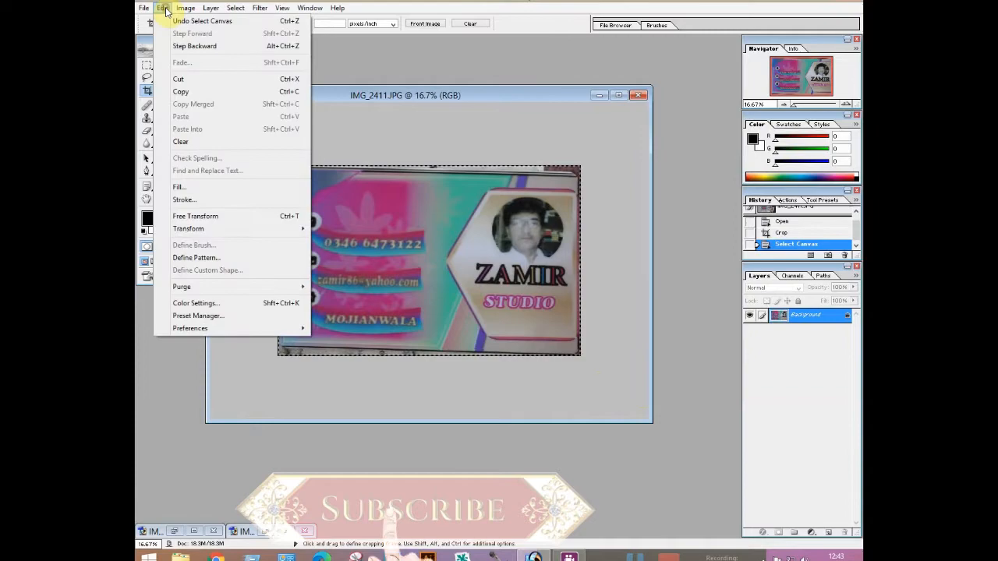
pyautogui.moveTo(191, 229)
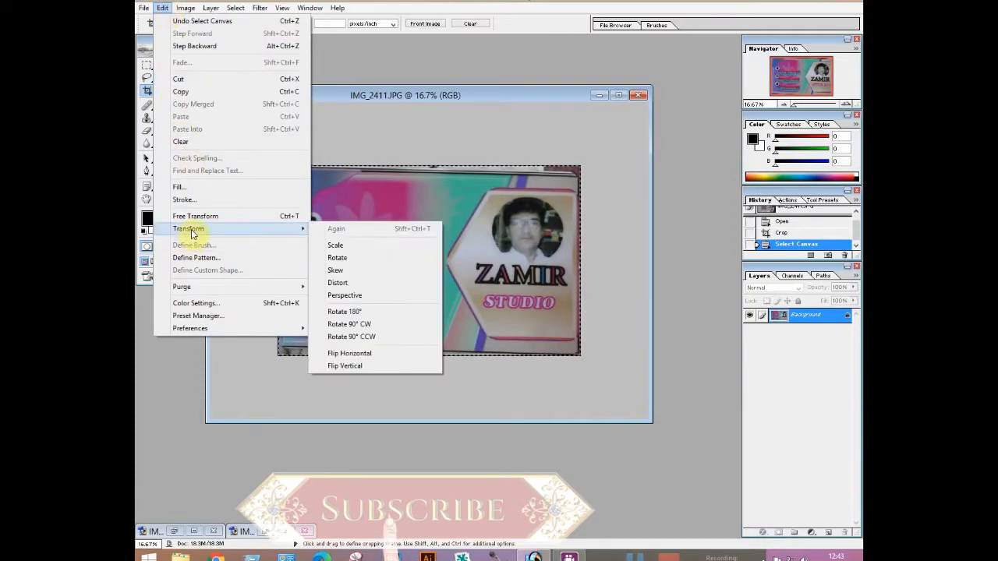
pyautogui.click(348, 272)
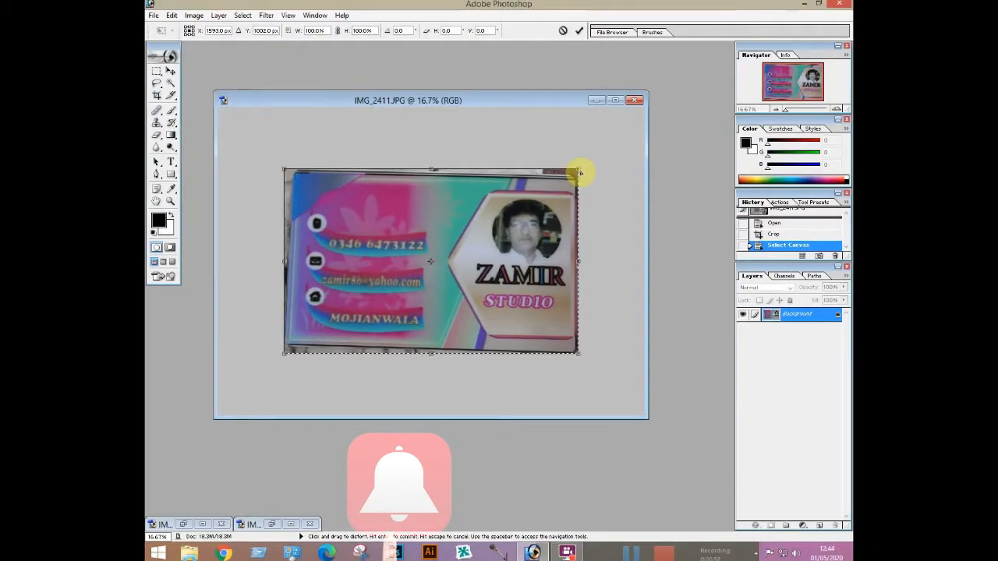
pyautogui.moveTo(579, 171); pyautogui.dragTo(583, 160)
pyautogui.moveTo(576, 353); pyautogui.dragTo(582, 359)
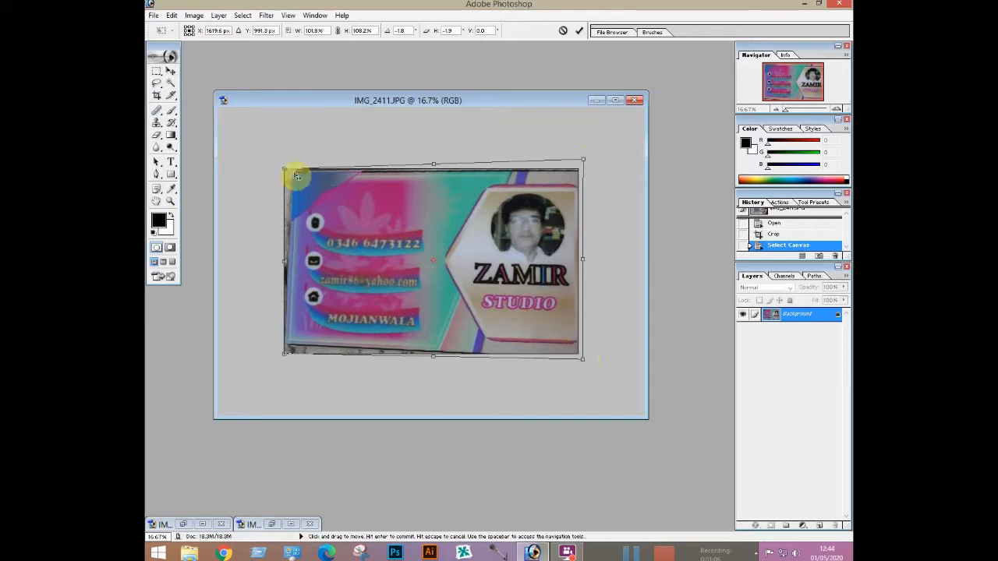
pyautogui.moveTo(284, 169); pyautogui.dragTo(273, 168)
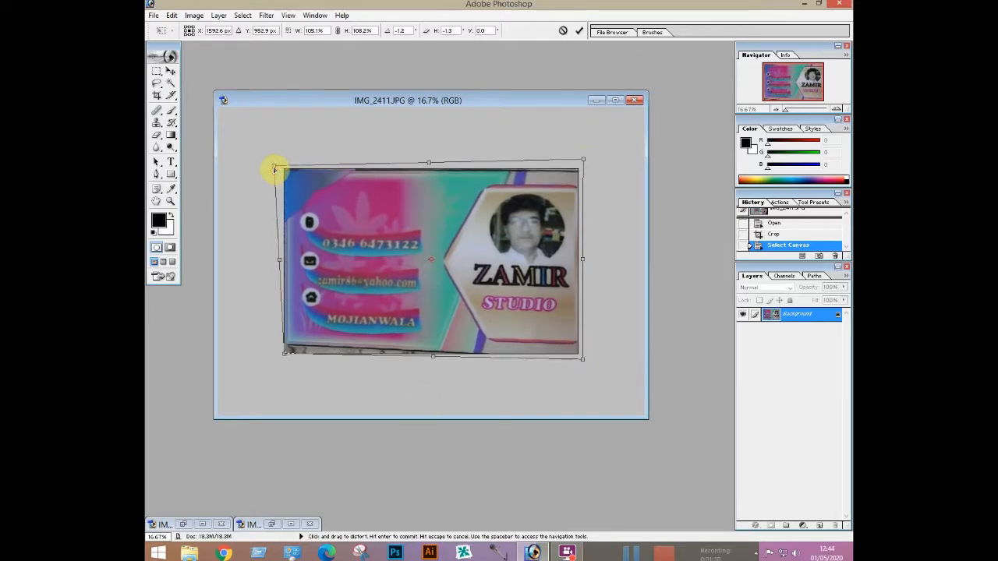
pyautogui.moveTo(284, 352); pyautogui.dragTo(285, 367)
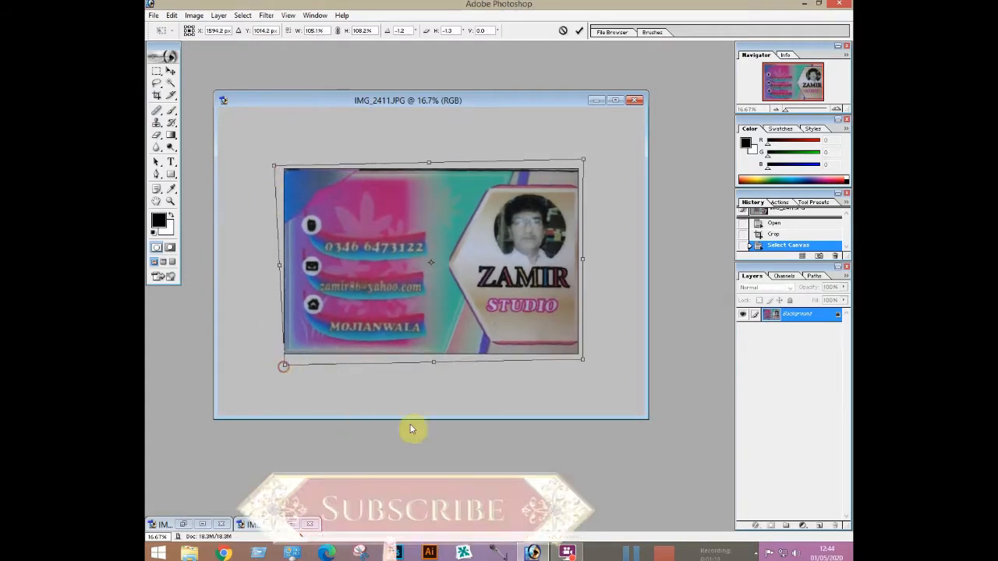
pyautogui.press('Return')
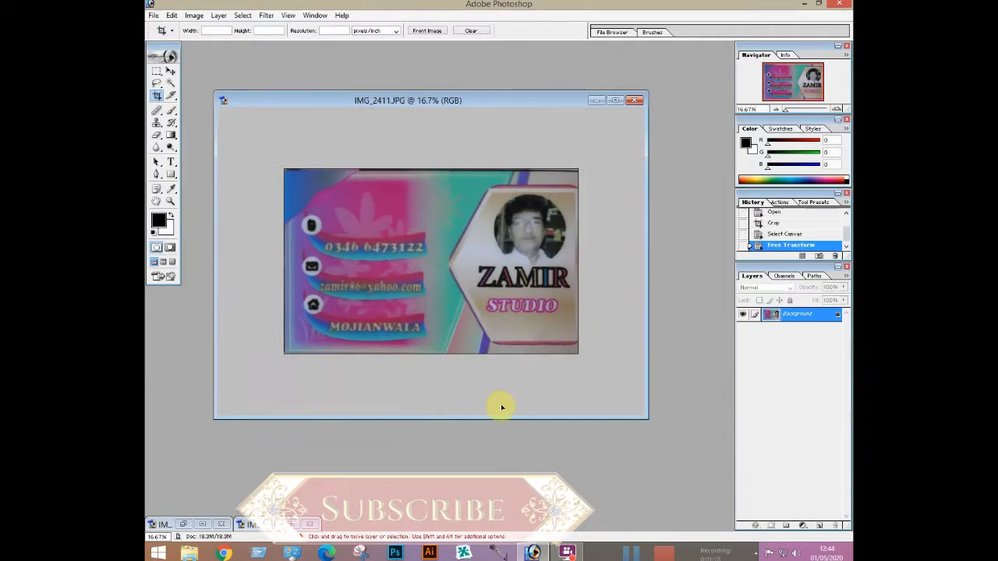
# Brighten the business card with Curves by moving the RGB midpoint to input 117, output 139
pyautogui.hotkey('ctrl', 'm')
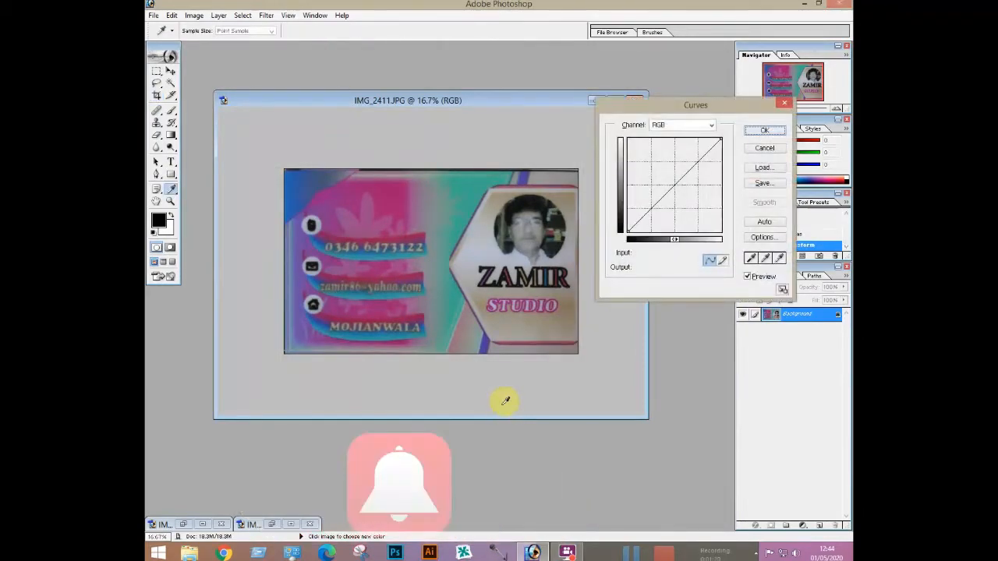
pyautogui.click(675, 183)
pyautogui.moveTo(675, 184); pyautogui.dragTo(669, 181)
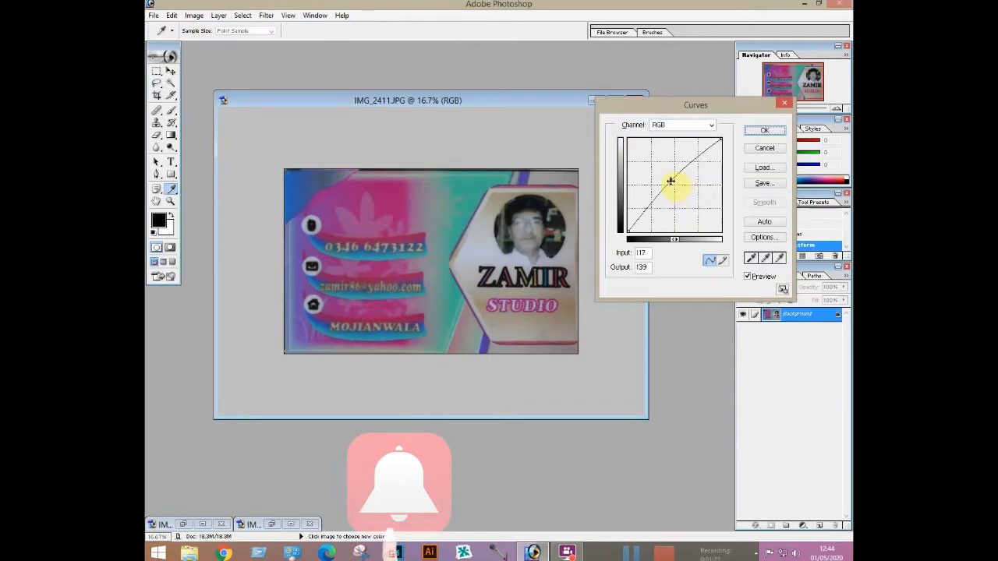
pyautogui.click(764, 128)
pyautogui.press('c')
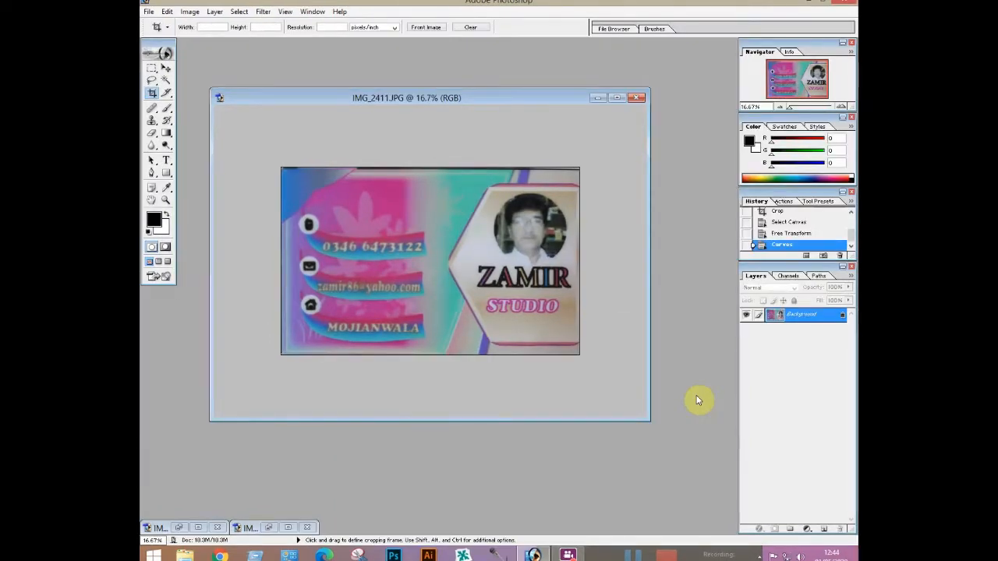
# Apply Brightness/Contrast to the business card, lowering the brightness slightly and setting the contrast to +11
pyautogui.click(191, 12)
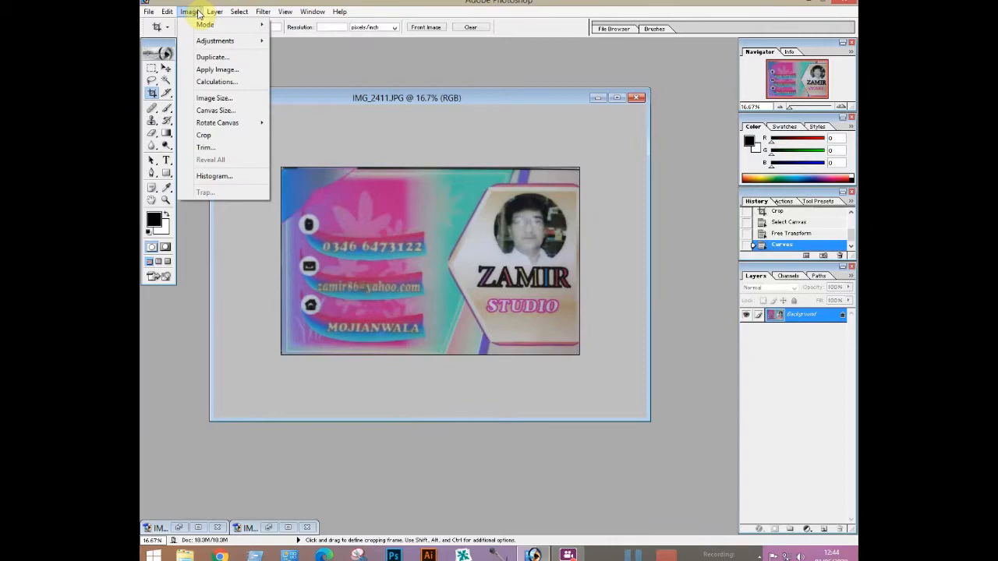
pyautogui.moveTo(212, 43)
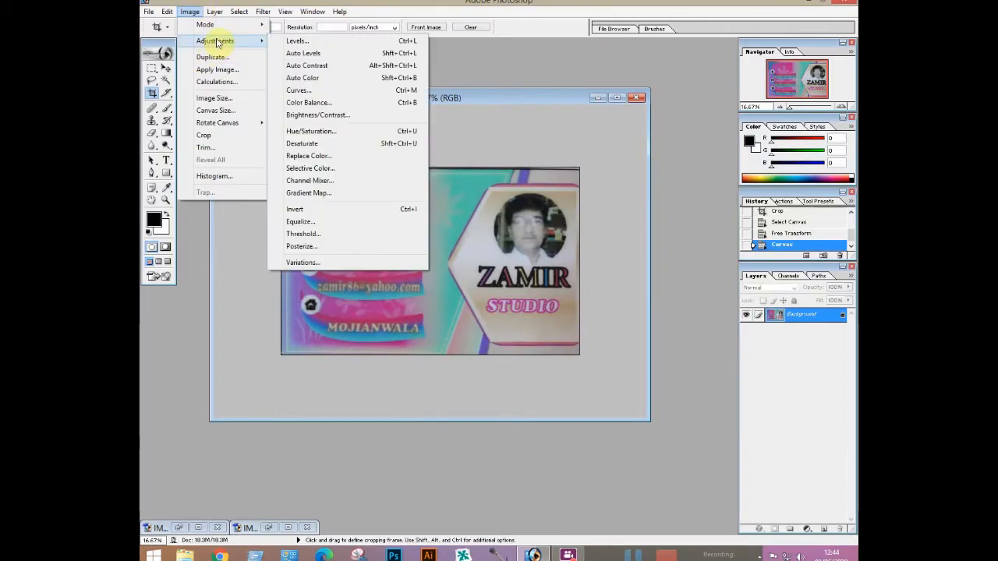
pyautogui.click(326, 116)
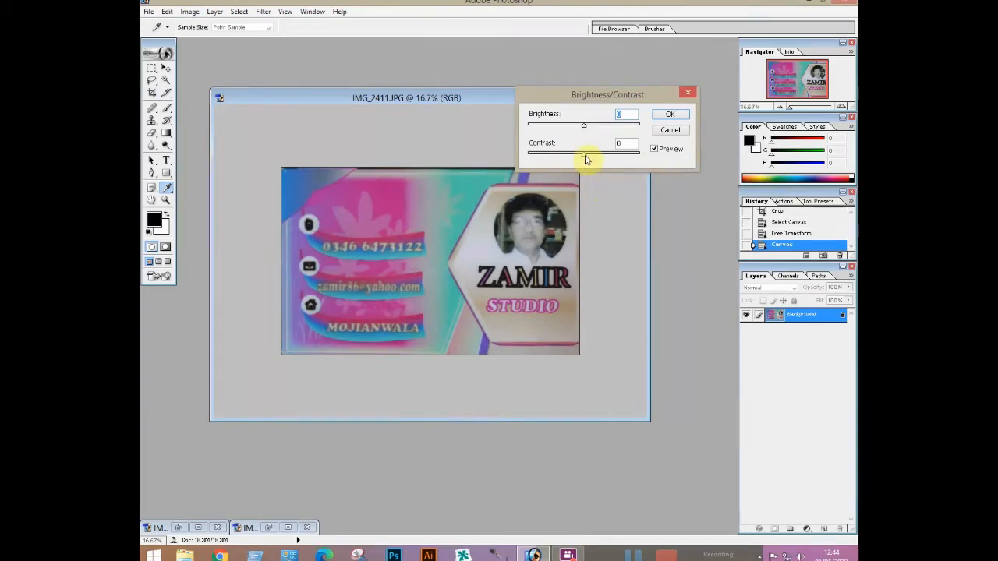
pyautogui.moveTo(591, 159); pyautogui.dragTo(580, 132)
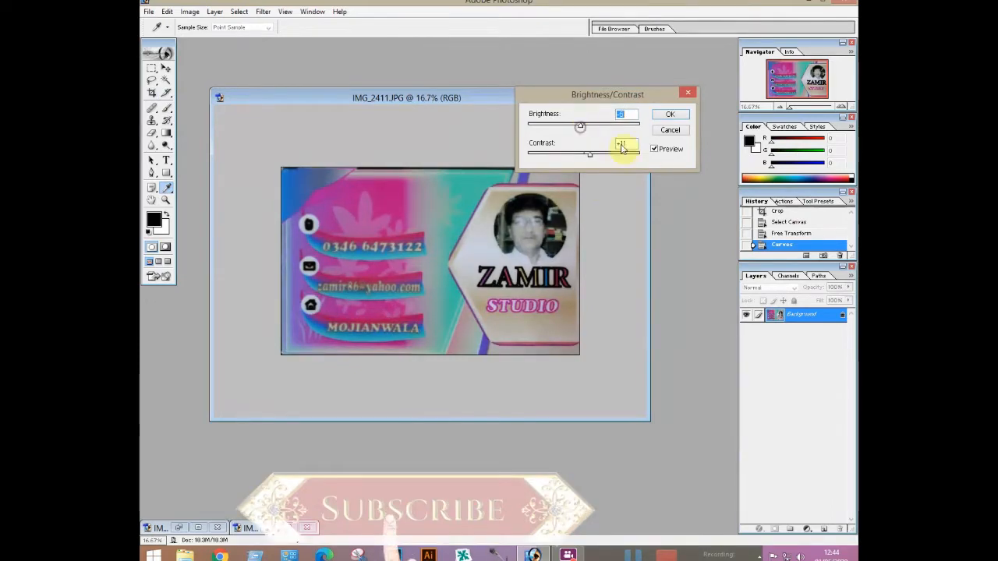
pyautogui.click(666, 117)
pyautogui.press('c')
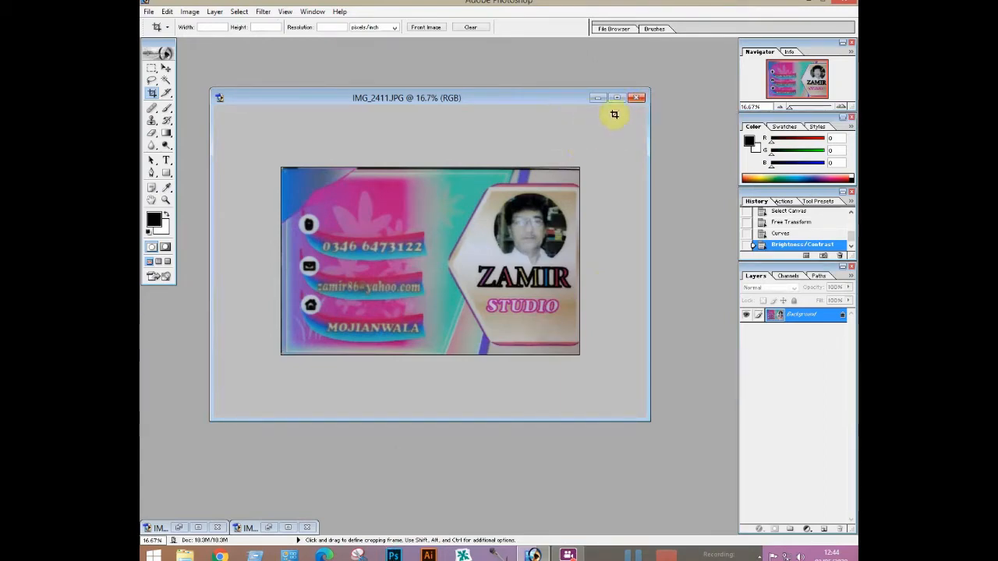
# Close IMG_2411.JPG without saving and restore the minimized IMG_2413.JPG, moving its window higher in the workspace
pyautogui.click(637, 99)
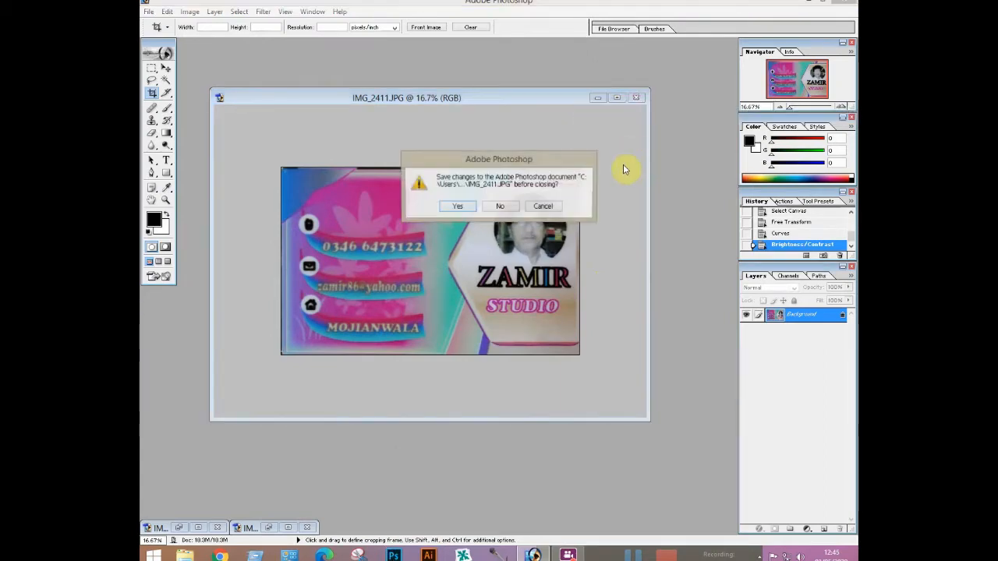
pyautogui.click(502, 205)
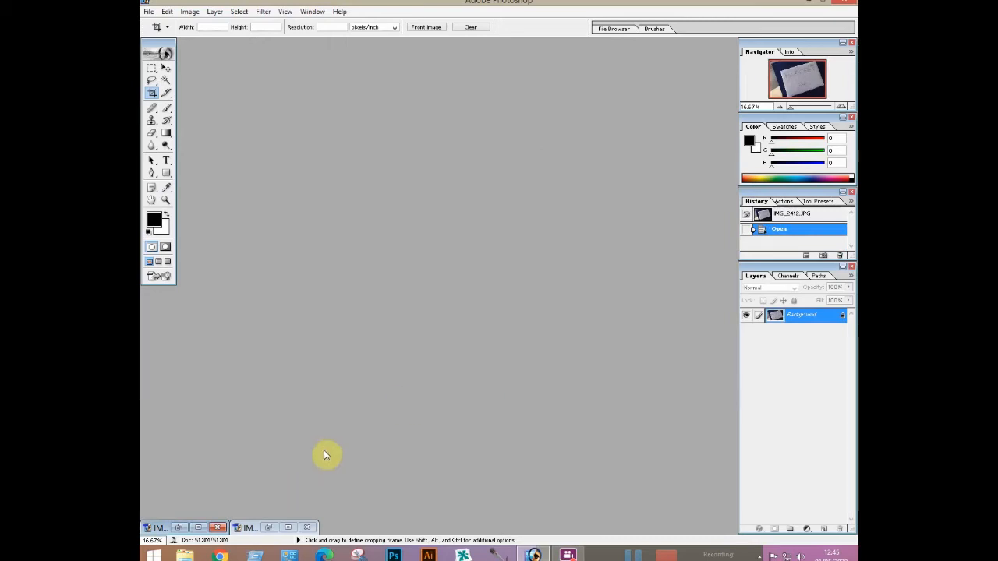
pyautogui.click(268, 528)
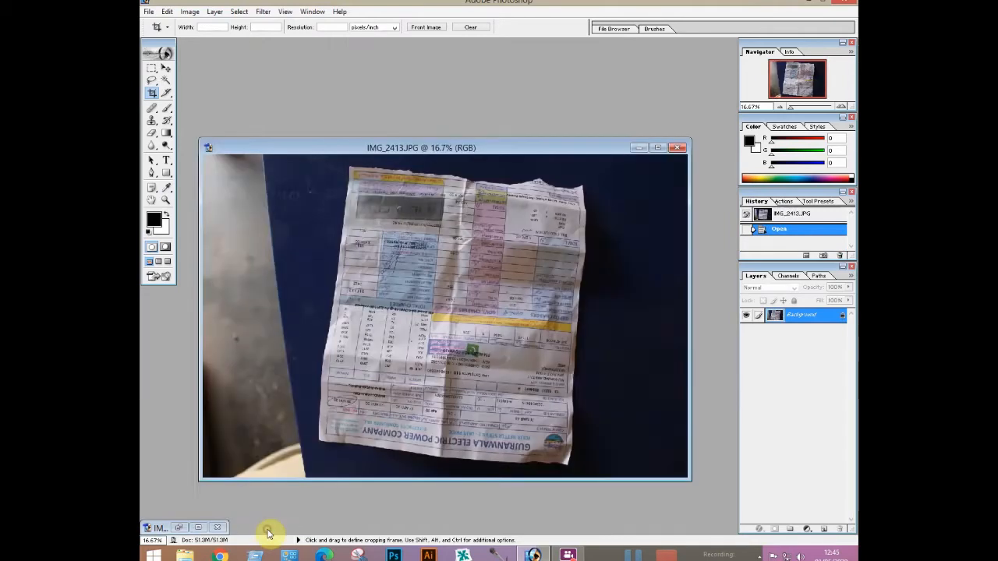
pyautogui.moveTo(513, 148); pyautogui.dragTo(520, 81)
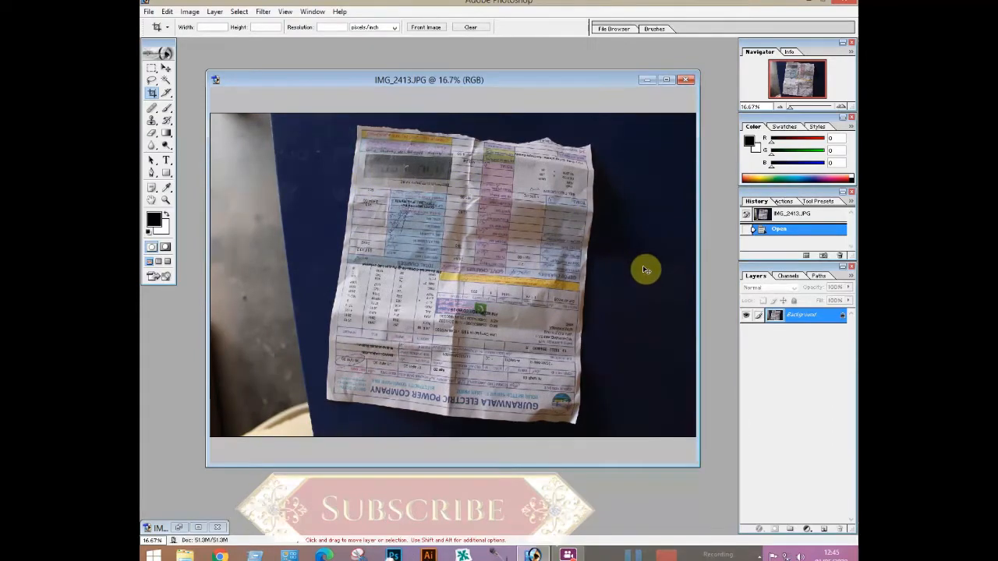
# Select the whole canvas, rotate the electricity bill photo by -4.9° to level the paper, and deselect
pyautogui.hotkey('ctrl', 'a')
pyautogui.hotkey('ctrl', 't')
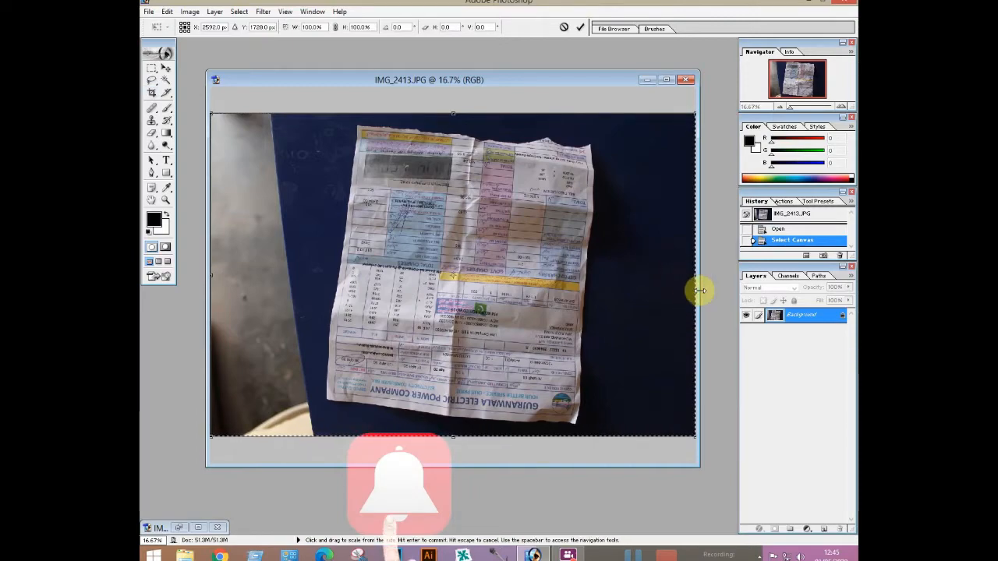
pyautogui.moveTo(698, 294); pyautogui.dragTo(710, 260)
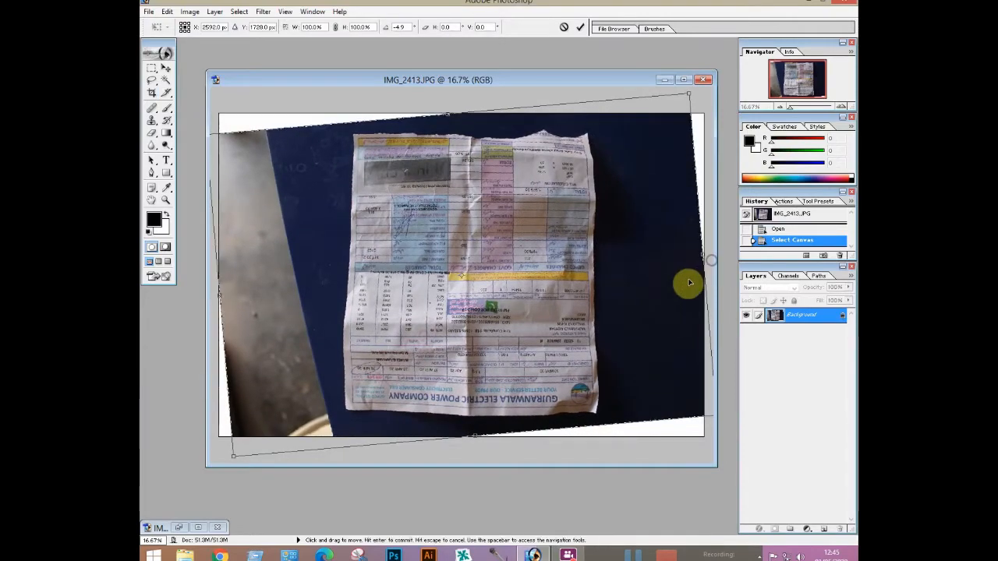
pyautogui.press('Return')
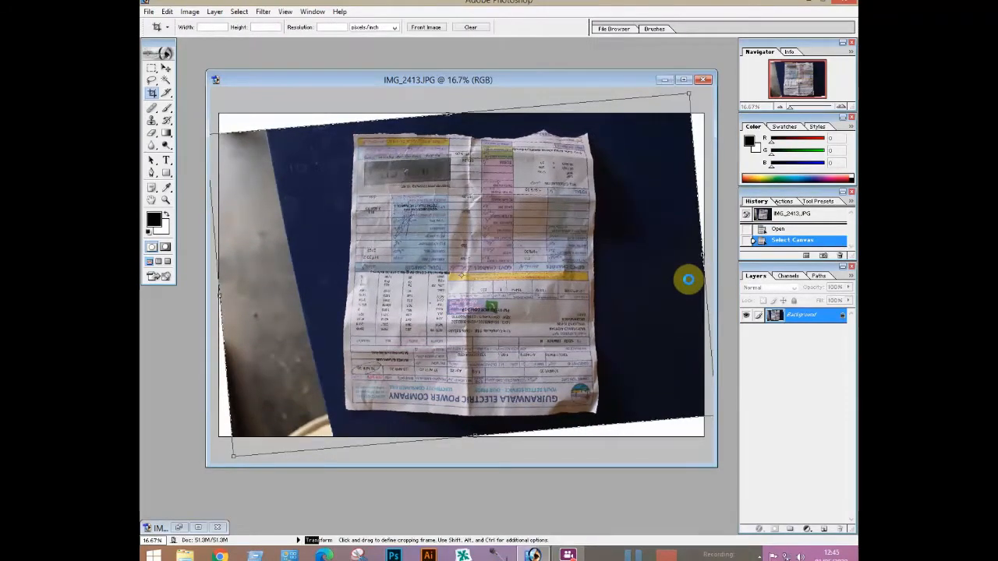
pyautogui.hotkey('ctrl', 'd')
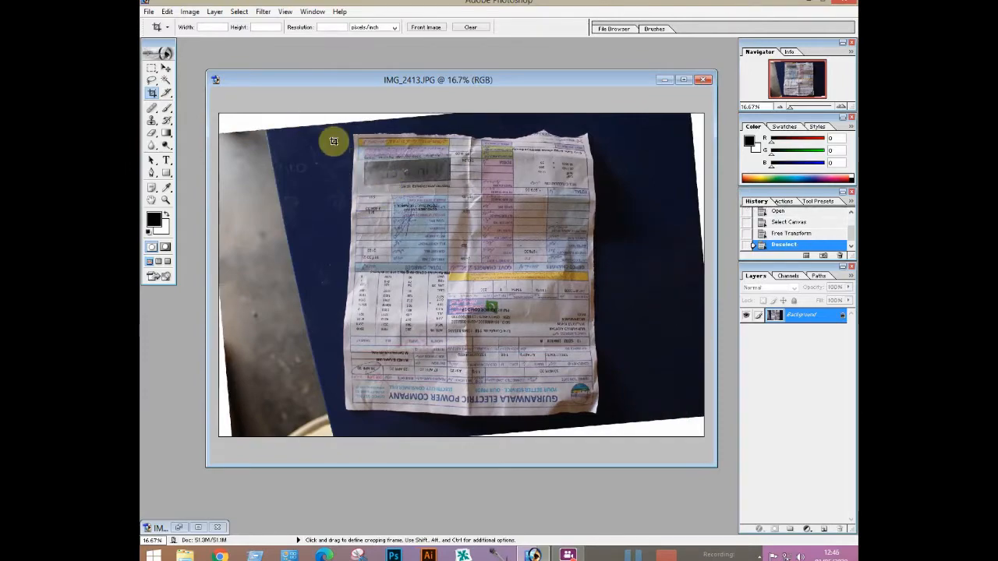
# Crop IMG_2413.JPG closely around the edges of the electricity bill
pyautogui.moveTo(341, 132); pyautogui.dragTo(607, 411)
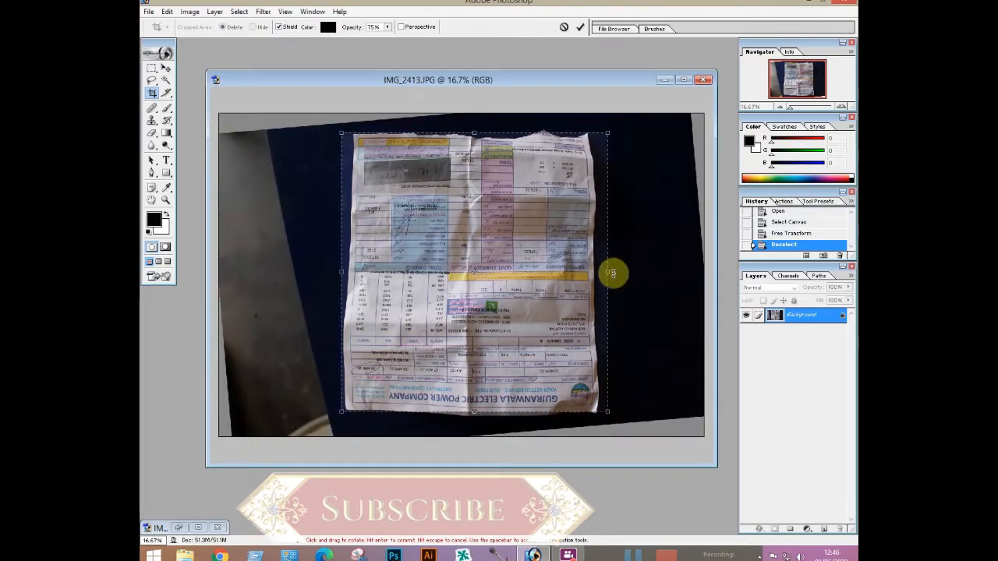
pyautogui.moveTo(608, 275); pyautogui.dragTo(598, 274)
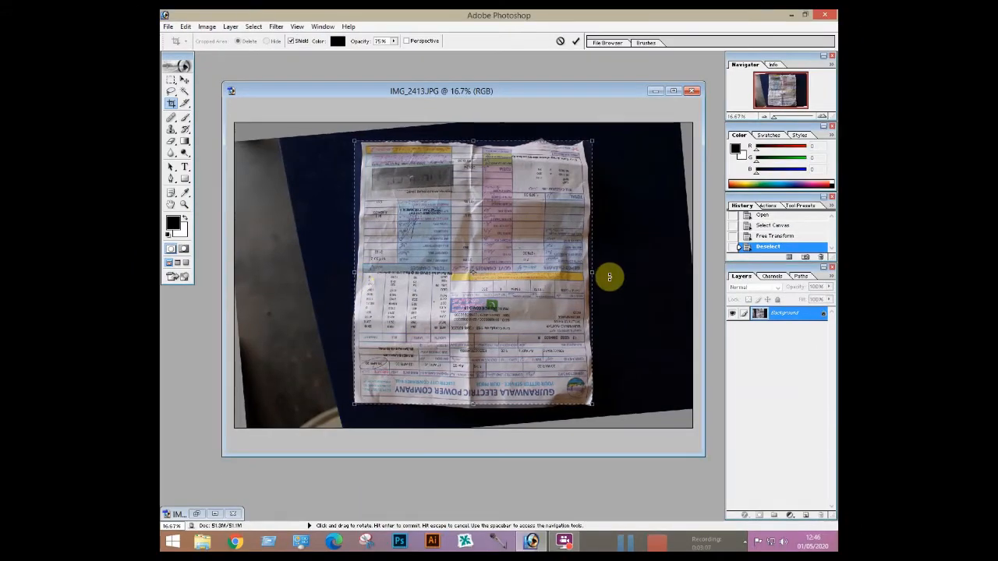
pyautogui.press('Return')
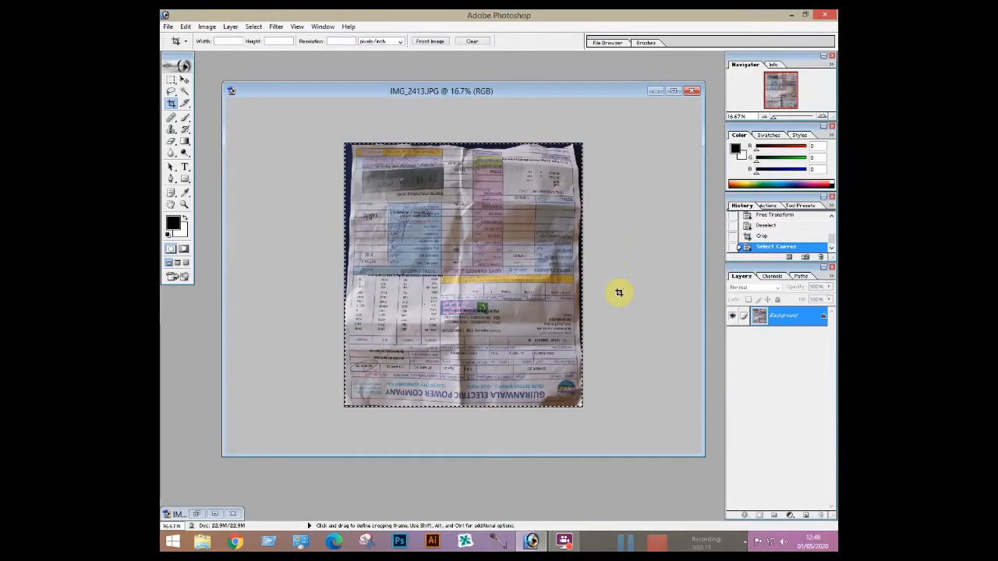
# Distort the selected bill image by pulling its corners outward until the paper fills the canvas, apply the transform, and deselect
pyautogui.click(185, 80)
pyautogui.click(187, 26)
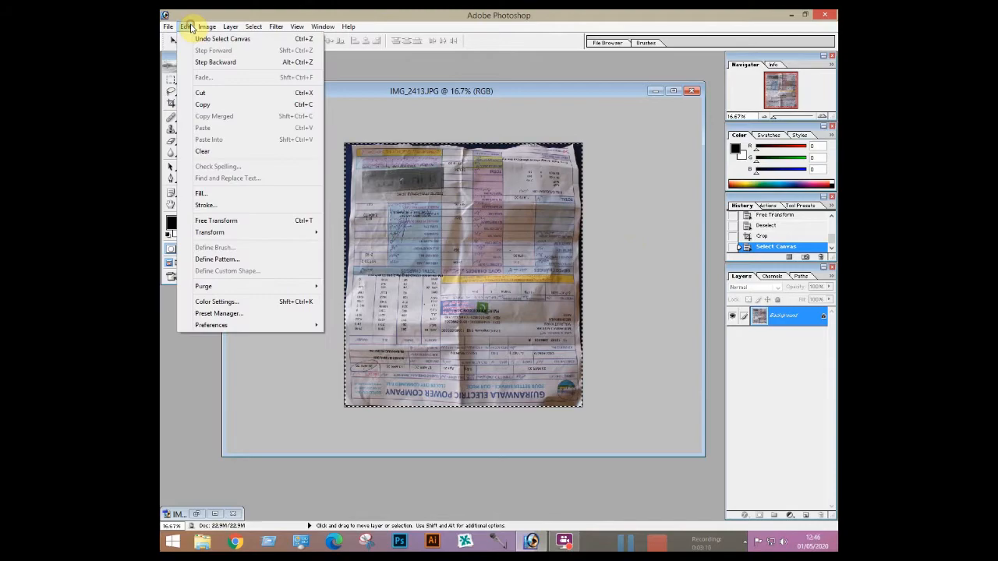
pyautogui.moveTo(221, 234)
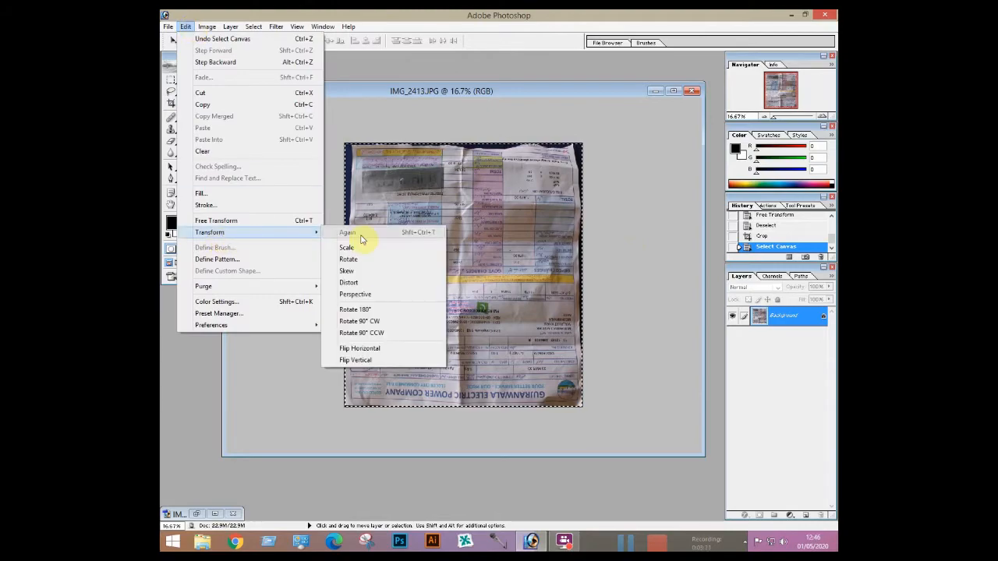
pyautogui.click(348, 272)
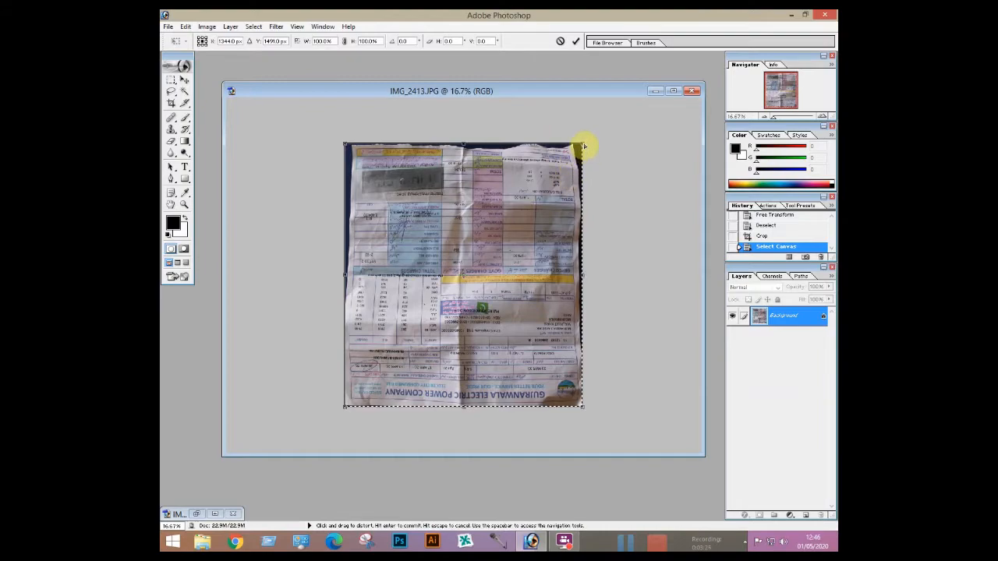
pyautogui.moveTo(584, 146)
pyautogui.mouseDown()
pyautogui.moveTo(594, 154)
pyautogui.moveTo(590, 138)
pyautogui.mouseUp()
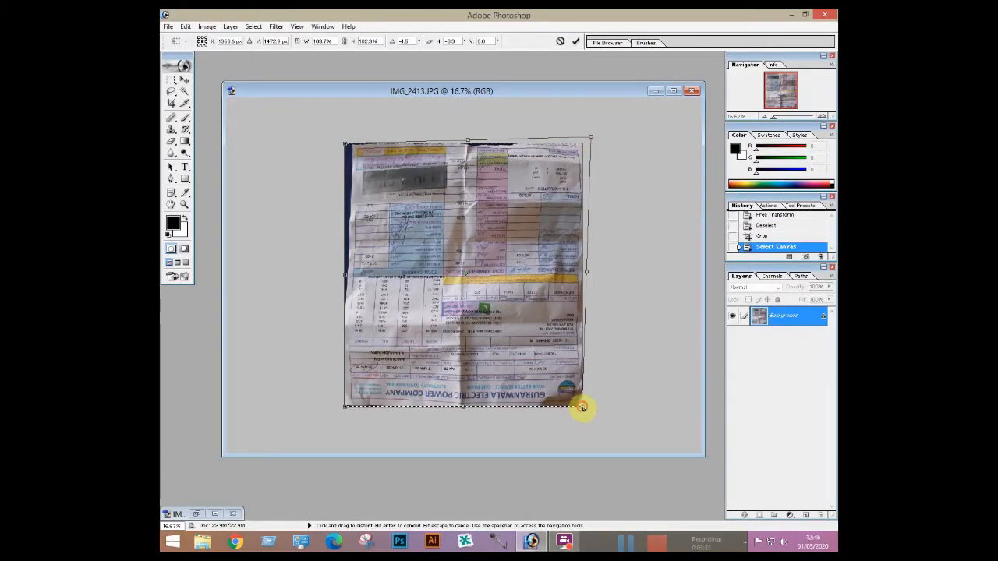
pyautogui.moveTo(581, 407); pyautogui.dragTo(584, 406)
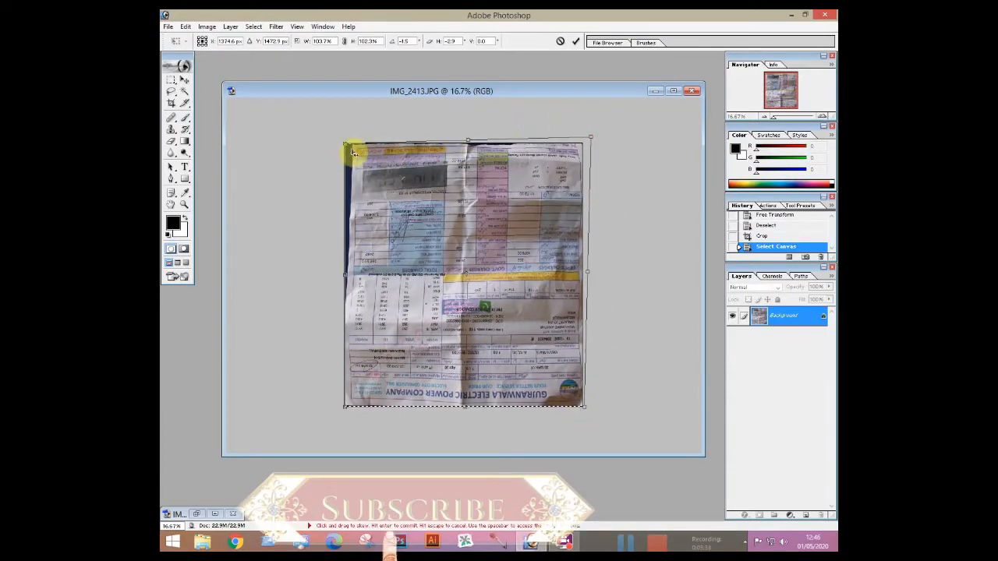
pyautogui.moveTo(348, 148); pyautogui.dragTo(333, 138)
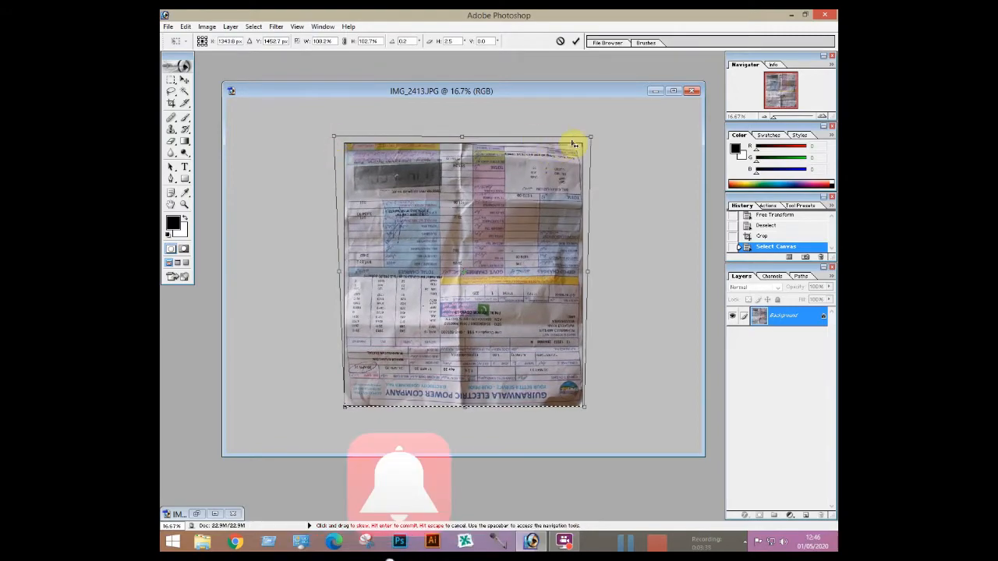
pyautogui.moveTo(585, 140); pyautogui.dragTo(592, 136)
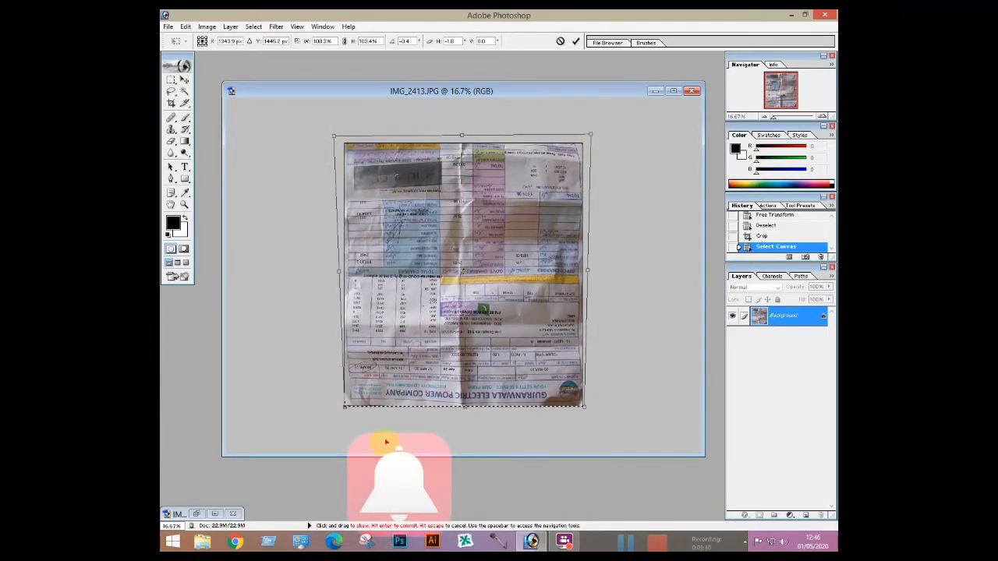
pyautogui.moveTo(345, 408); pyautogui.dragTo(344, 410)
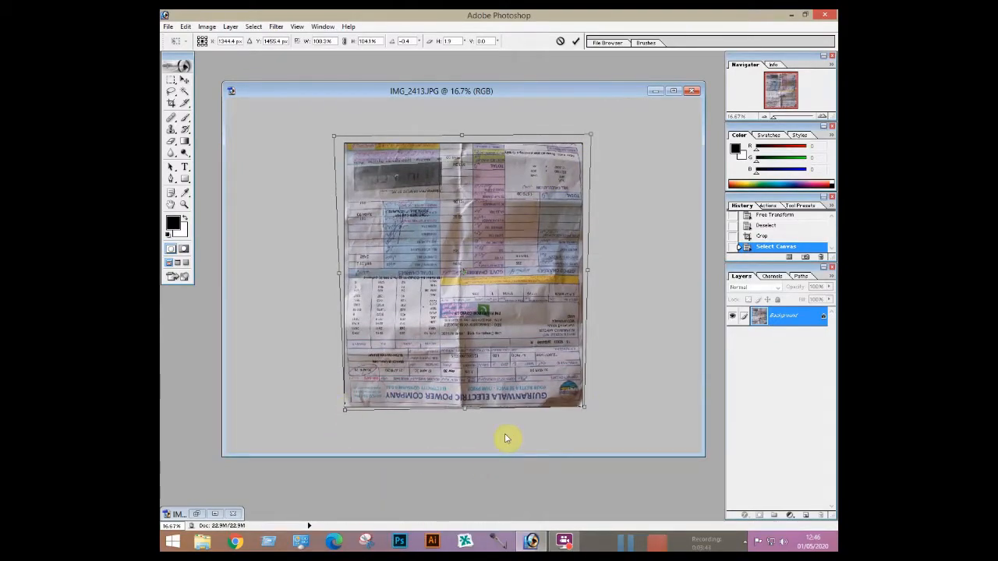
pyautogui.press('Return')
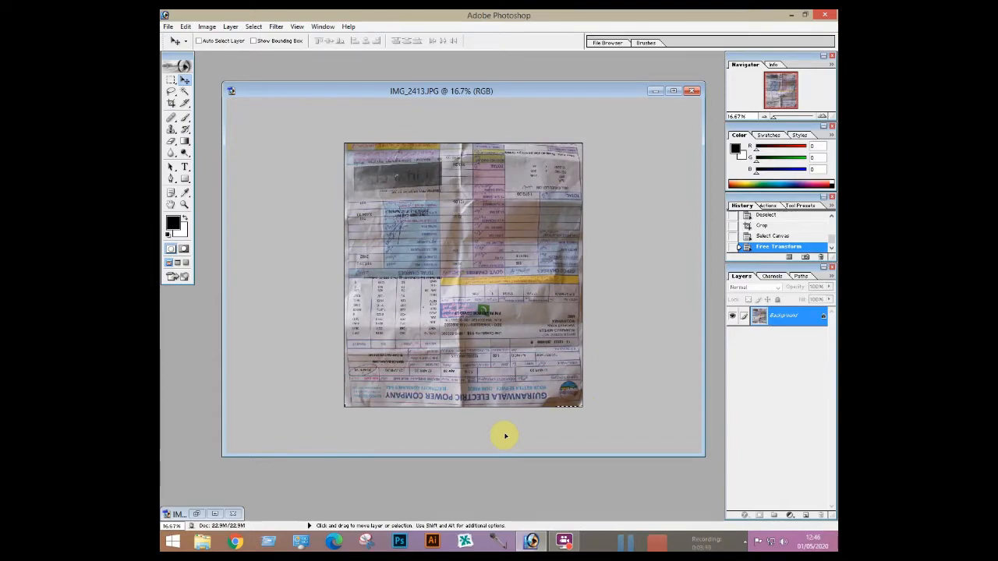
pyautogui.hotkey('ctrl', 'd')
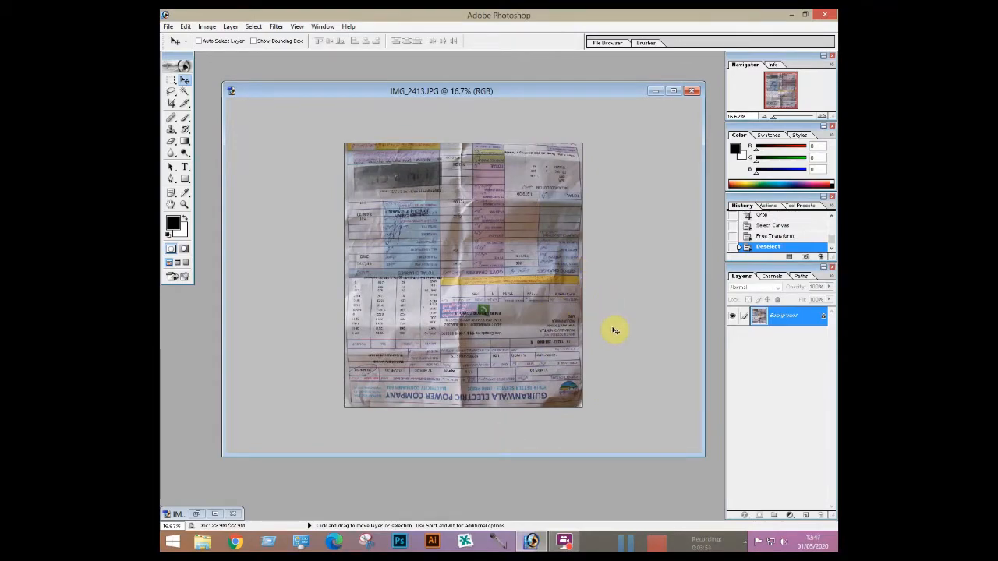
# Brighten the electricity bill with Curves by raising the RGB midpoint to input 102, output 146
pyautogui.hotkey('ctrl', 'm')
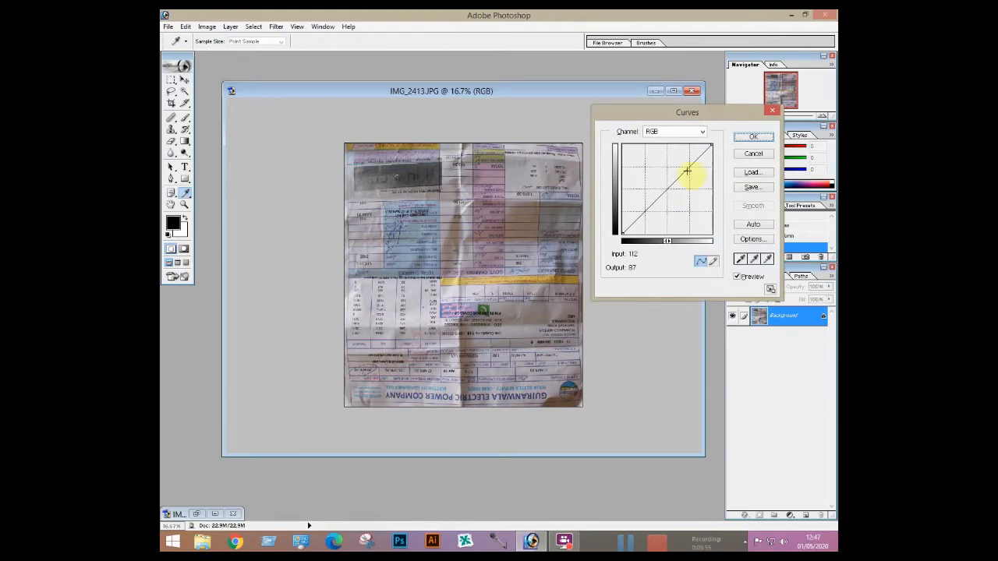
pyautogui.moveTo(667, 188); pyautogui.dragTo(664, 187)
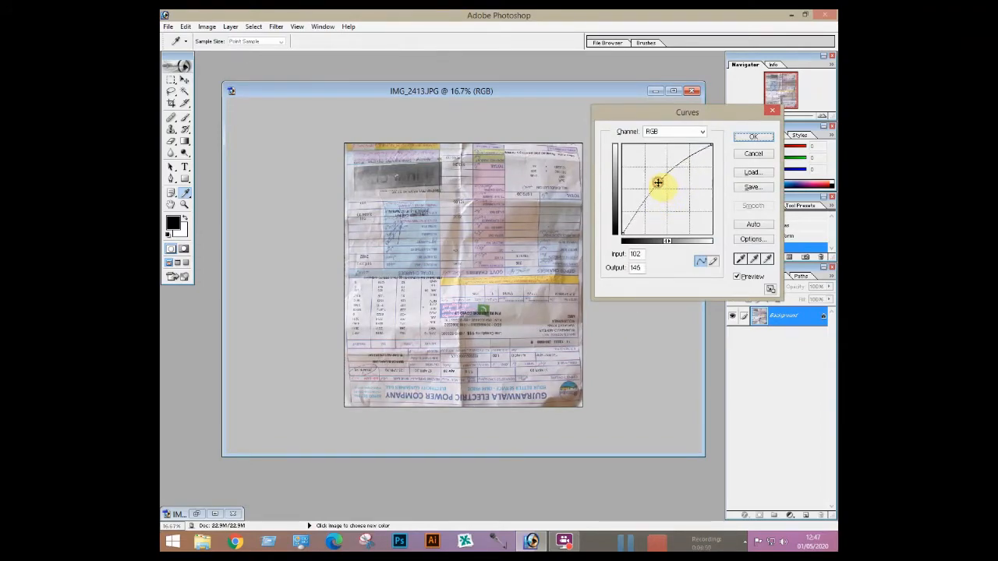
pyautogui.click(746, 138)
# Apply Brightness/Contrast to the bill, lowering the brightness slightly and raising the contrast to about +30
pyautogui.click(206, 26)
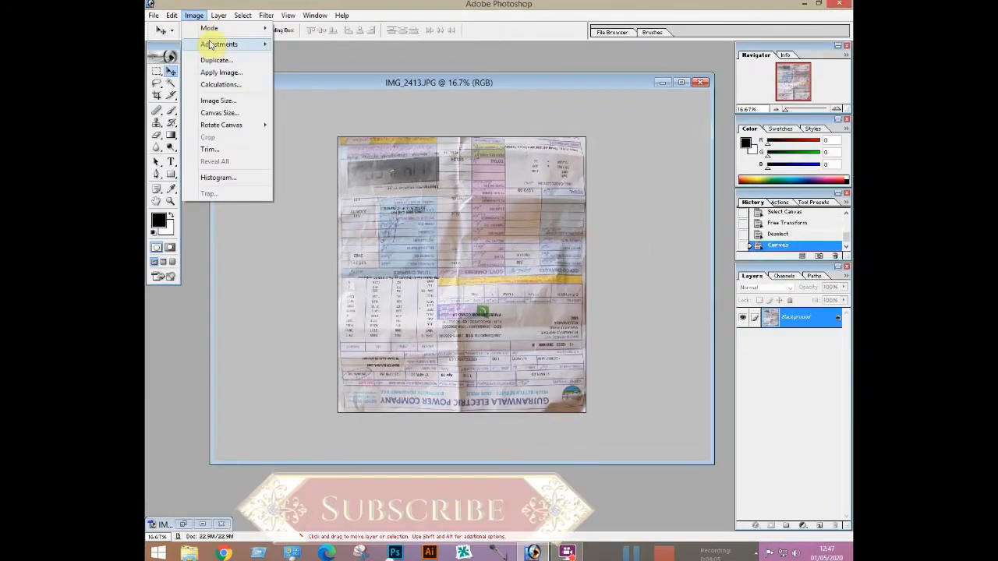
pyautogui.moveTo(210, 44)
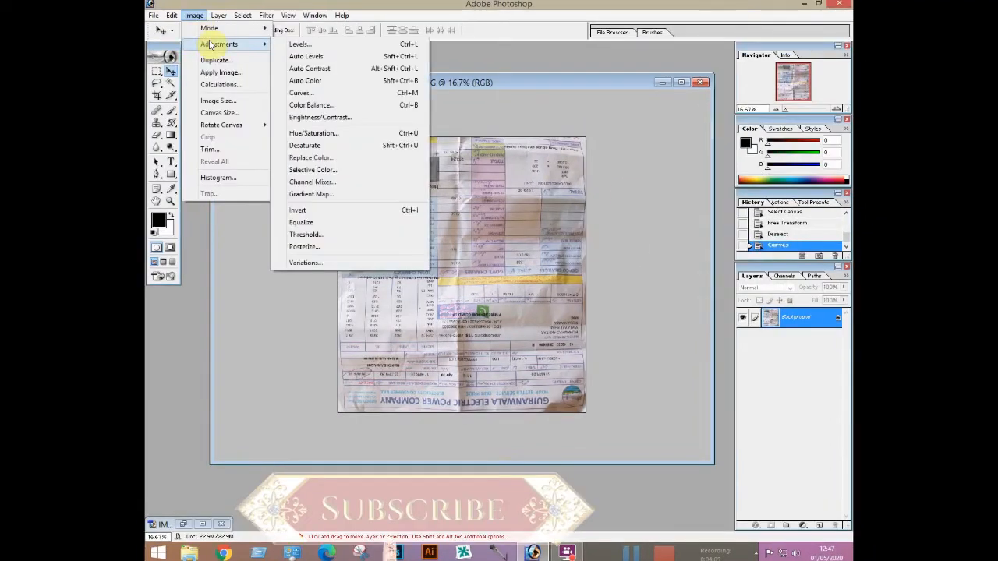
pyautogui.click(319, 116)
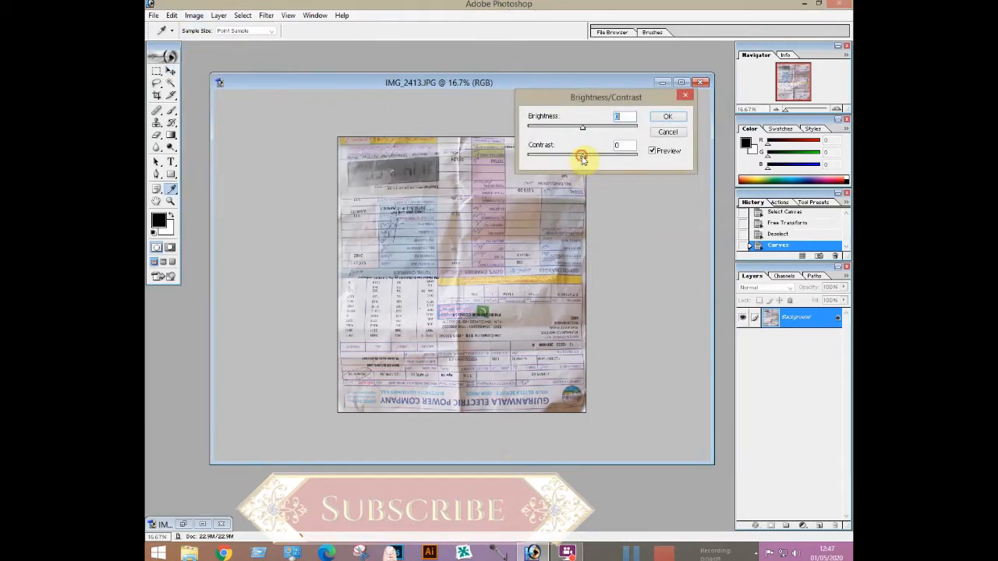
pyautogui.moveTo(589, 159); pyautogui.dragTo(579, 134)
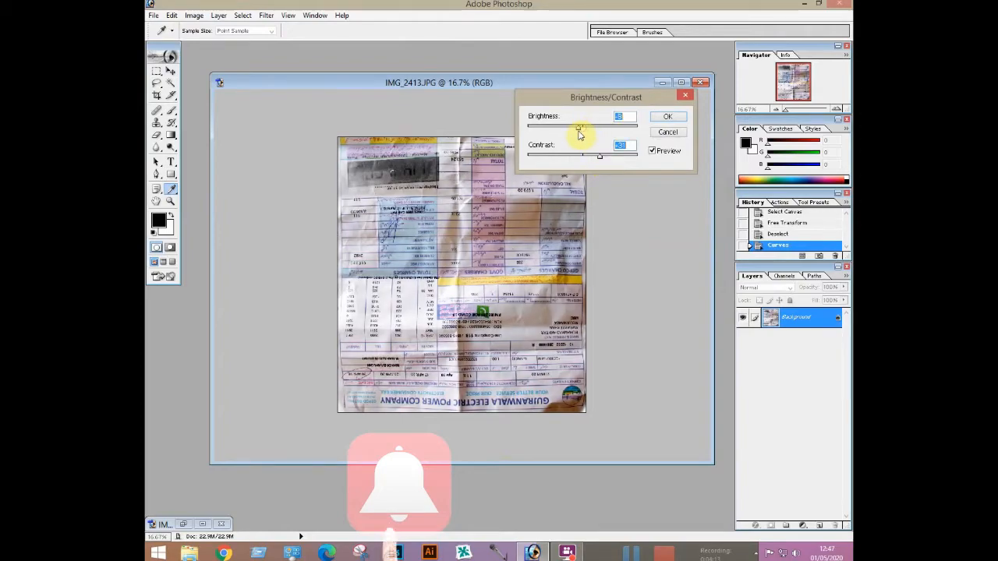
pyautogui.click(668, 116)
pyautogui.press('v')
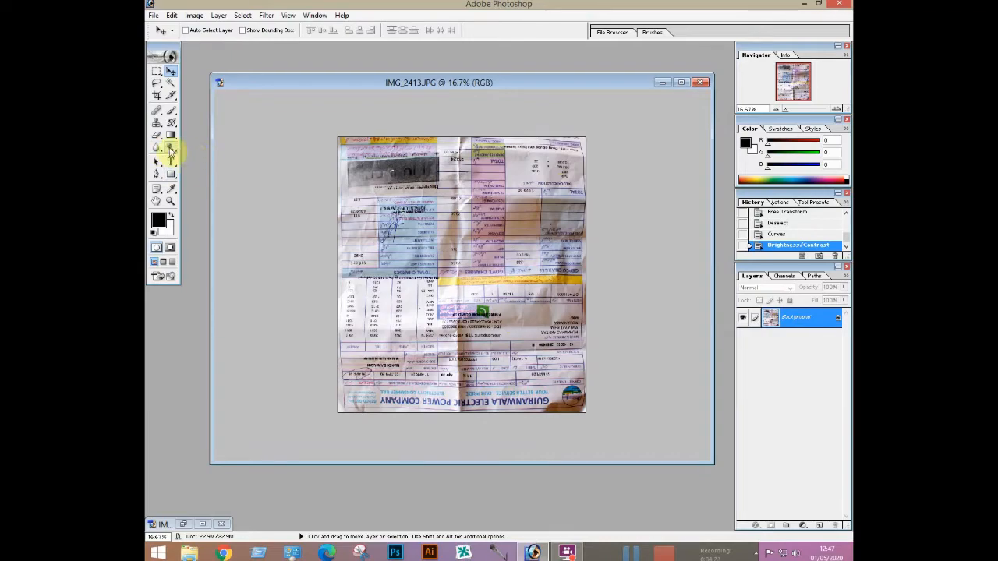
# Lighten the bill's darker areas with the Dodge tool, using Midtones, 30% exposure and brush sizes between 400 and 600
pyautogui.click(170, 147)
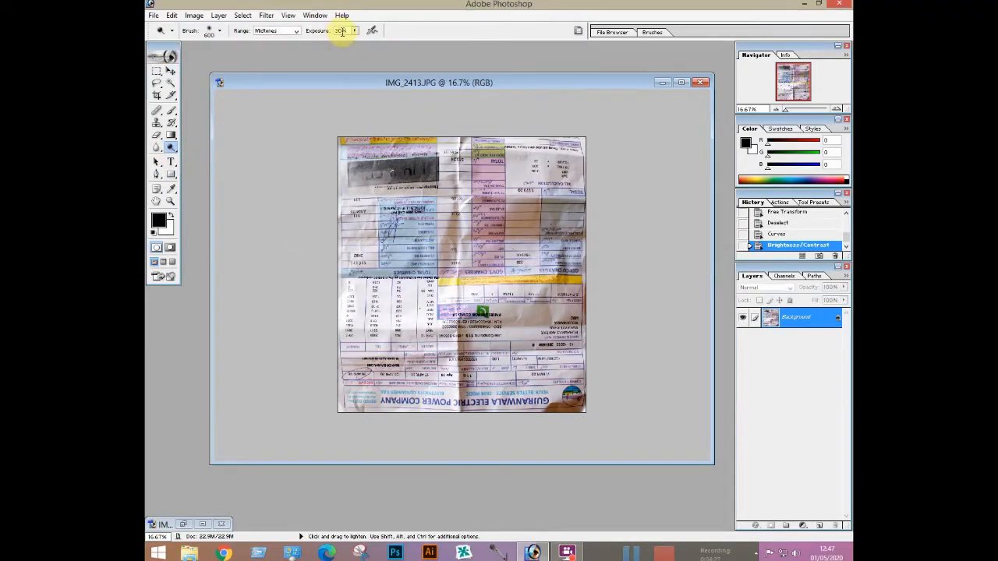
pyautogui.click(290, 31)
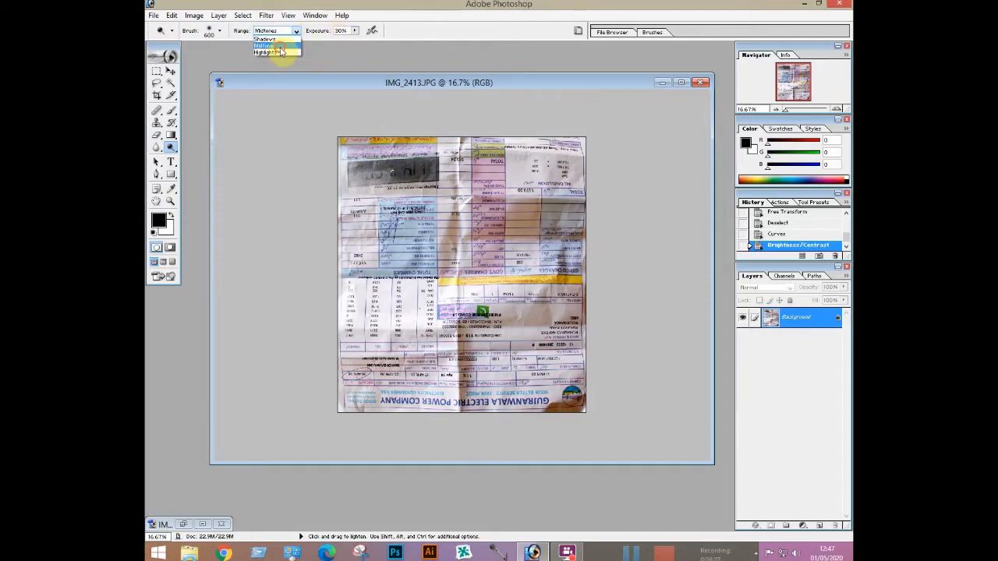
pyautogui.click(280, 46)
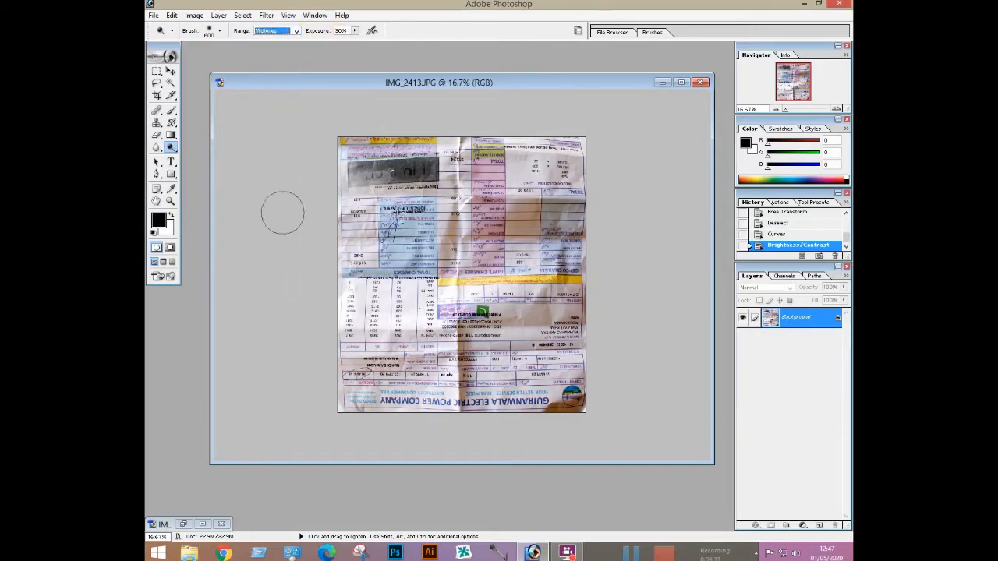
pyautogui.moveTo(356, 148)
pyautogui.mouseDown()
pyautogui.moveTo(366, 160)
pyautogui.moveTo(601, 156)
pyautogui.moveTo(523, 156)
pyautogui.moveTo(573, 163)
pyautogui.mouseUp()
pyautogui.press('[')
pyautogui.press('[')
pyautogui.press('[')
pyautogui.press('[')
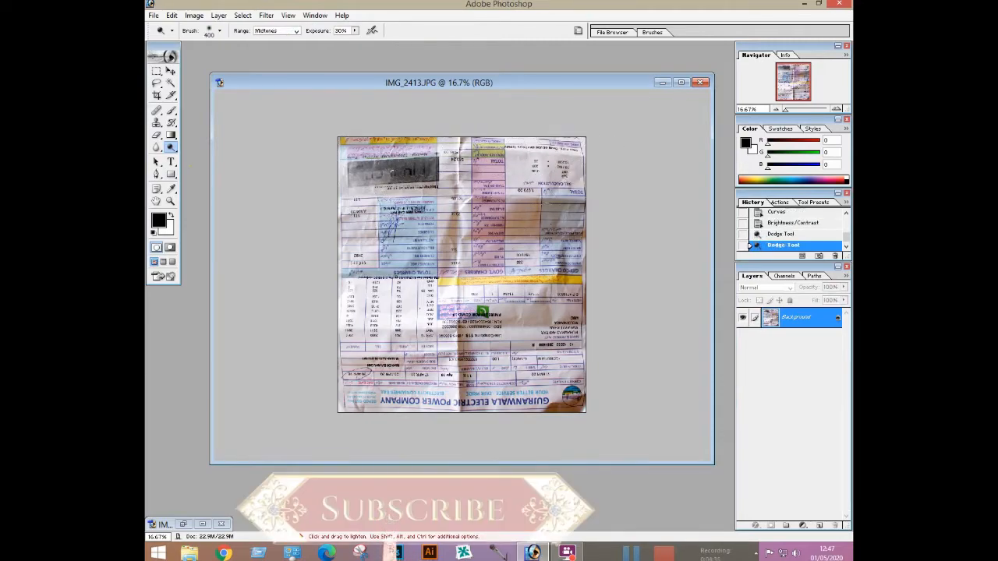
pyautogui.moveTo(545, 153)
pyautogui.mouseDown()
pyautogui.moveTo(579, 161)
pyautogui.moveTo(569, 162)
pyautogui.mouseUp()
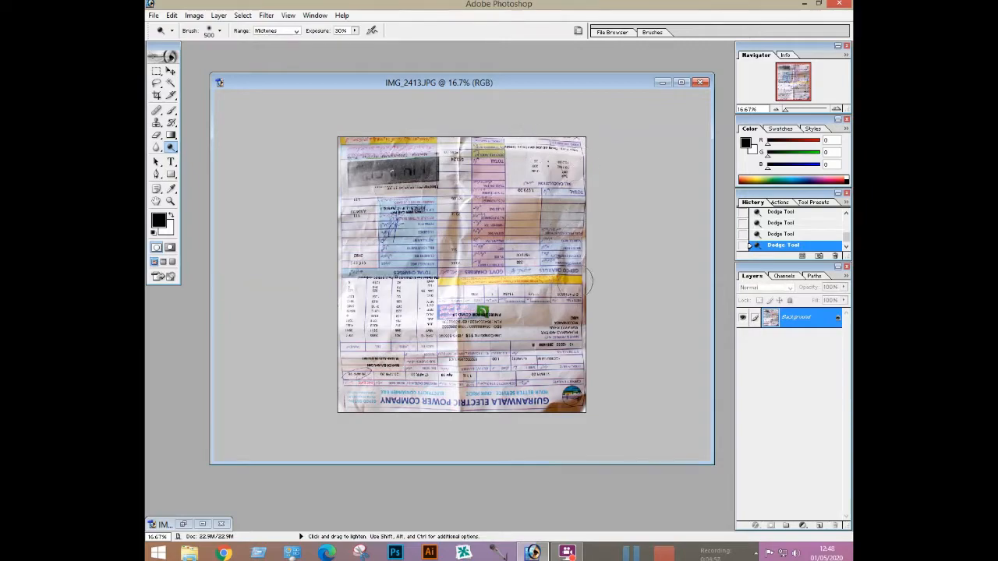
pyautogui.moveTo(553, 216)
pyautogui.mouseDown()
pyautogui.moveTo(451, 199)
pyautogui.moveTo(560, 212)
pyautogui.mouseUp()
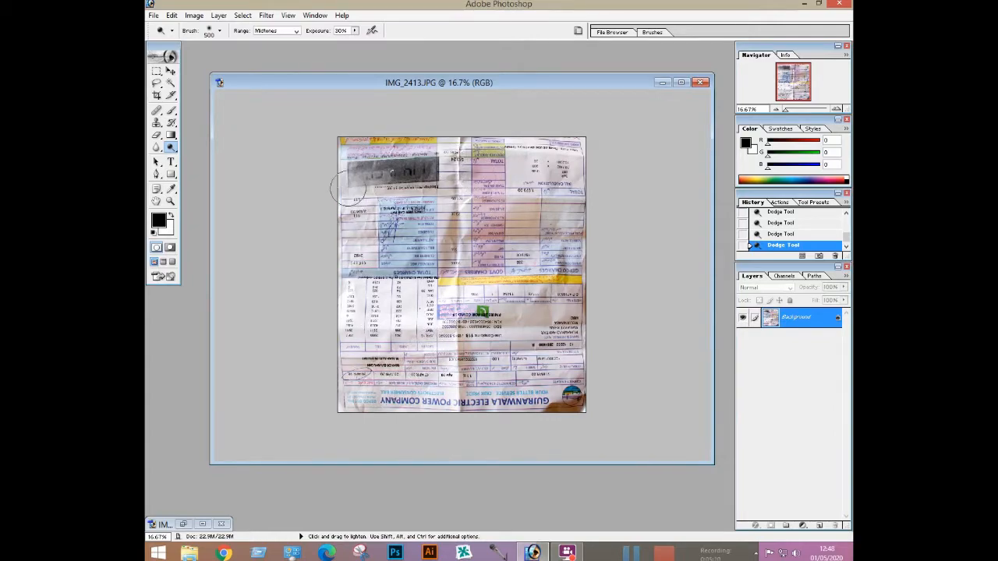
# Apply a second Brightness/Contrast adjustment to the bill, raising only the contrast to about +11
pyautogui.click(194, 15)
pyautogui.moveTo(205, 46)
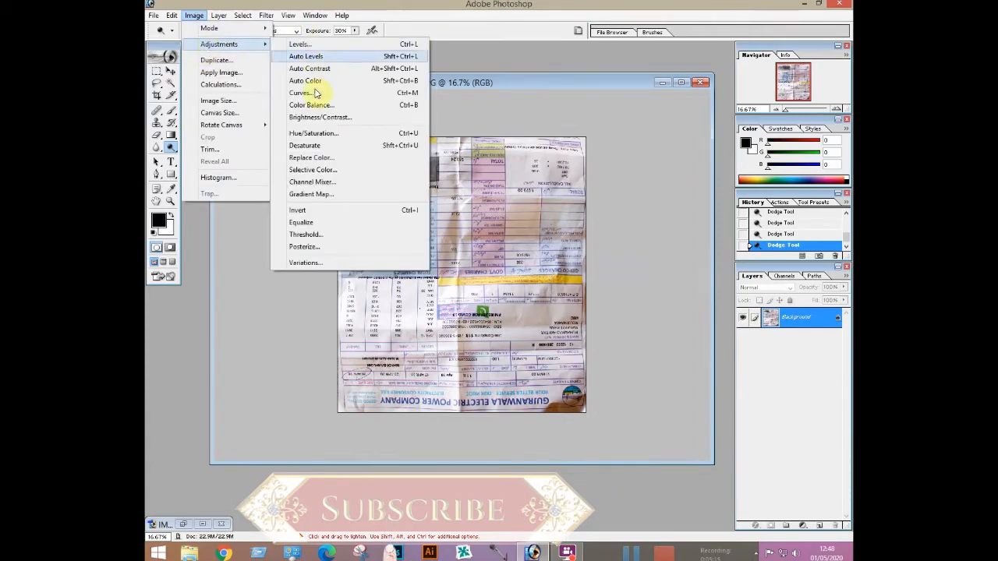
pyautogui.click(317, 116)
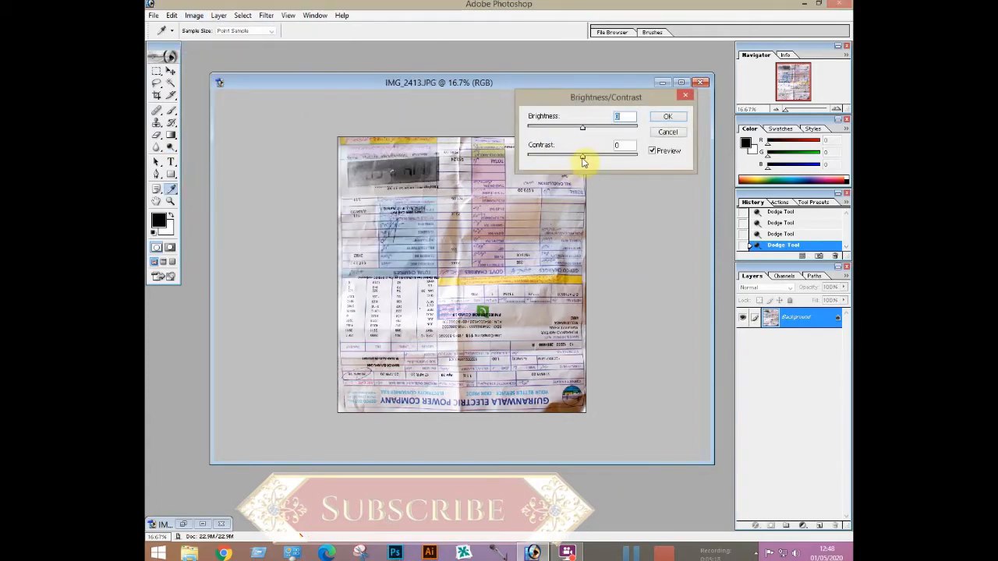
pyautogui.moveTo(582, 156); pyautogui.dragTo(588, 157)
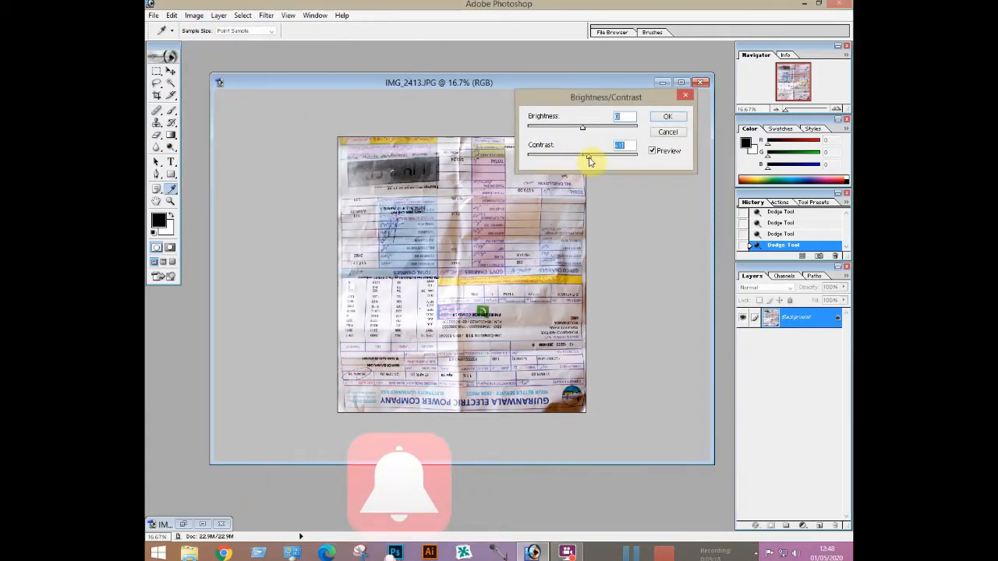
pyautogui.click(668, 117)
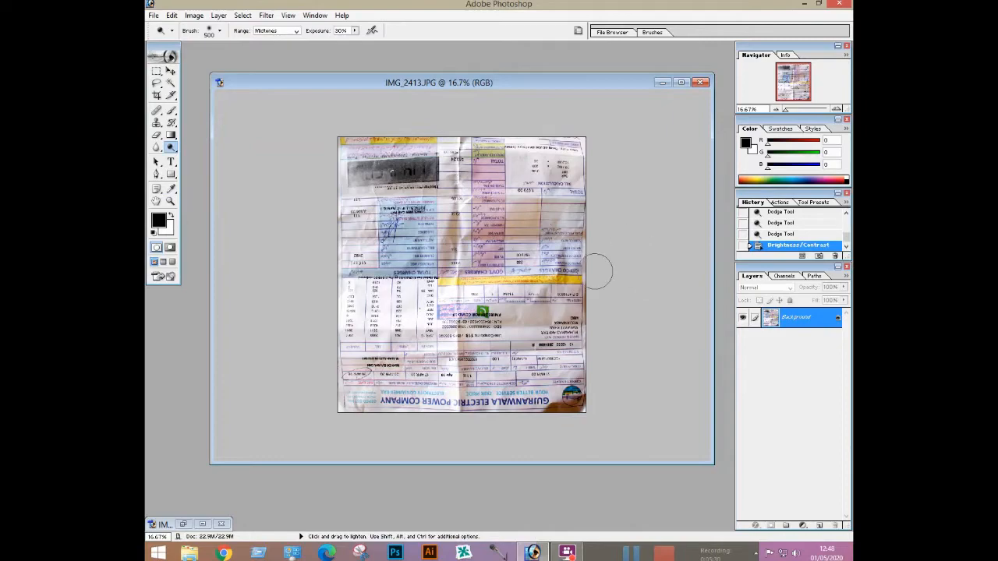
# Close IMG_2413.JPG without saving and restore the minimized IMG_2412.JPG, moving its window higher in the workspace
pyautogui.click(700, 82)
pyautogui.click(503, 208)
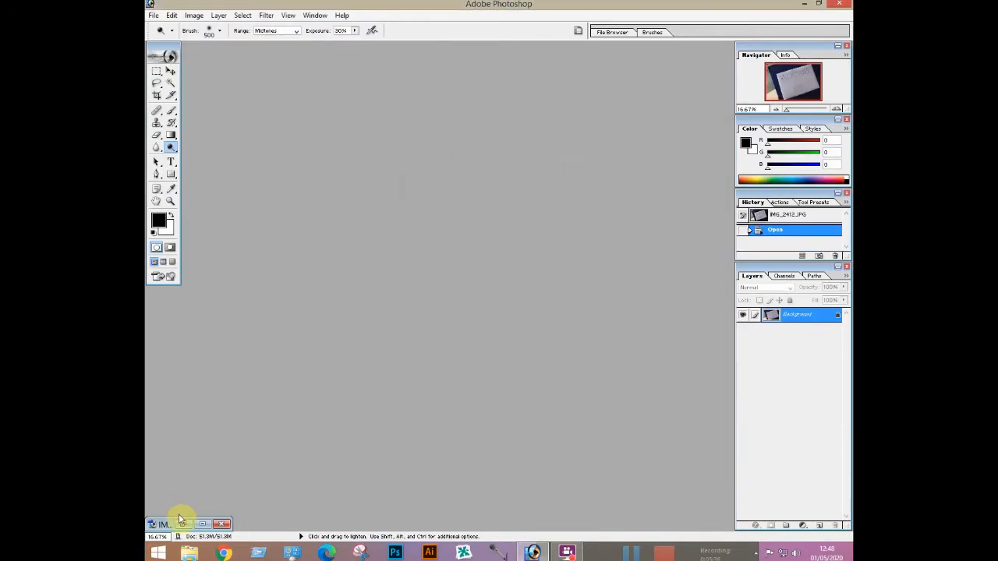
pyautogui.click(184, 523)
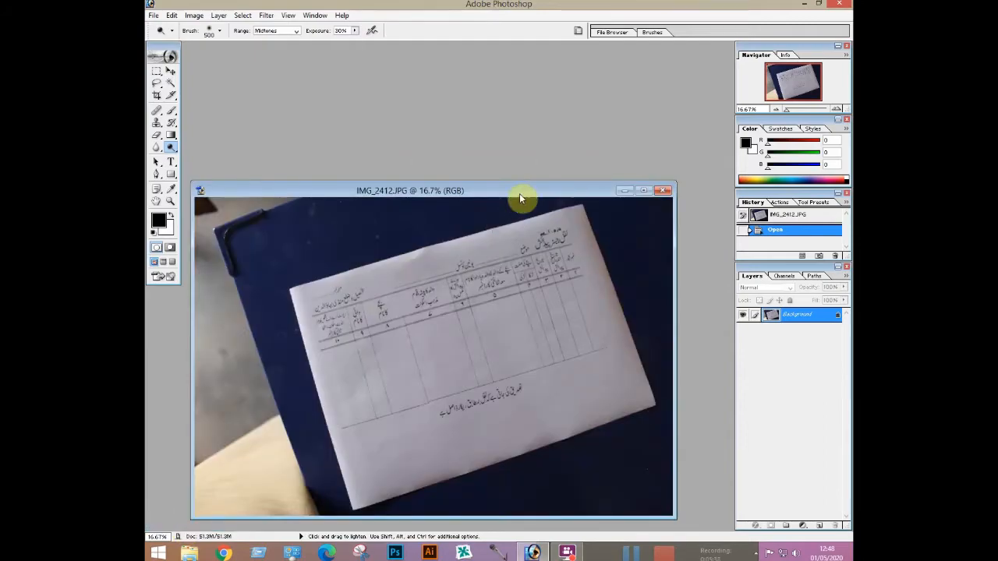
pyautogui.moveTo(519, 197); pyautogui.dragTo(539, 98)
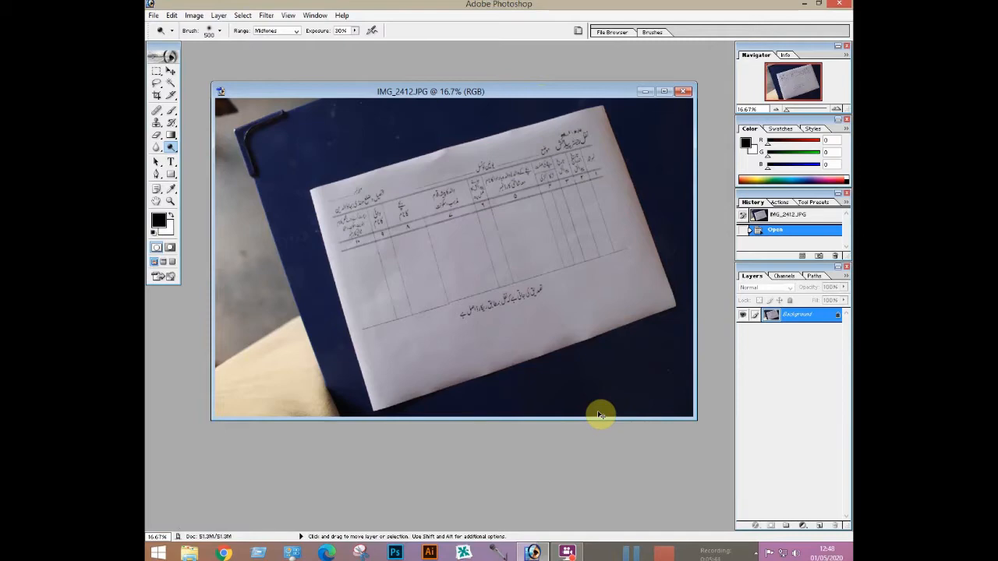
# Select the whole canvas of IMG_2412.JPG, widen its window, and rotate the photo by 17.2° to level the paper form
pyautogui.hotkey('ctrl', 'a')
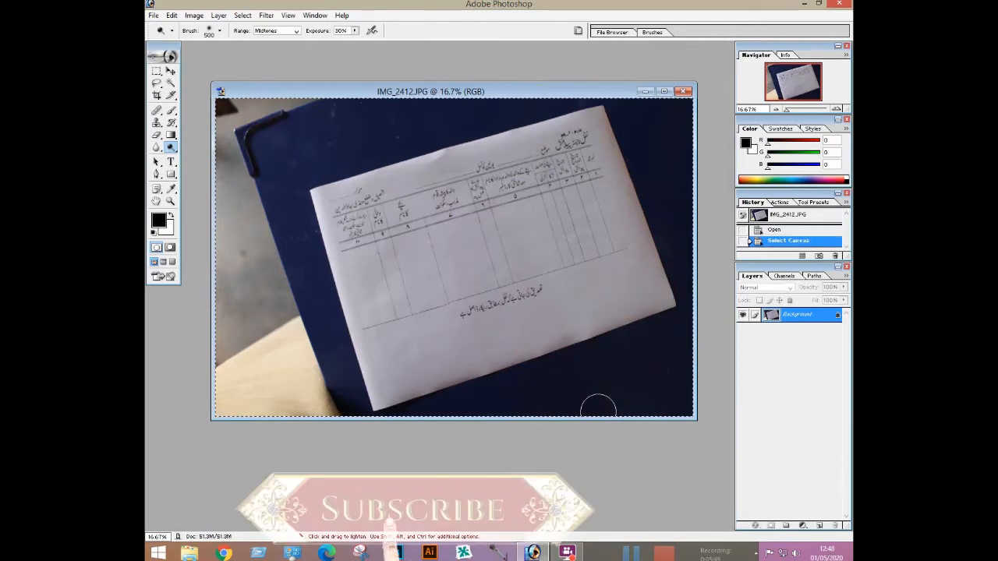
pyautogui.hotkey('ctrl', 't')
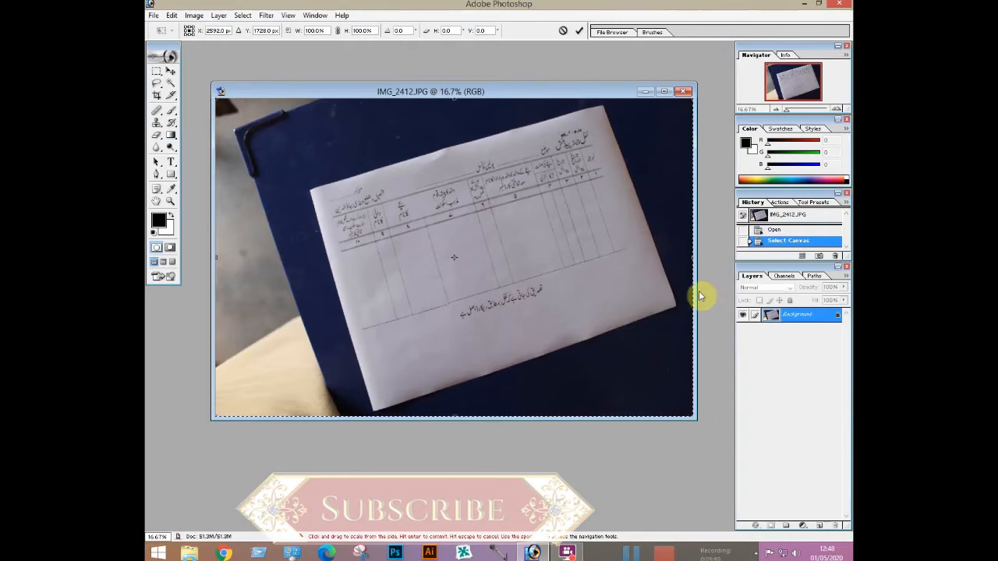
pyautogui.moveTo(696, 292); pyautogui.dragTo(708, 292)
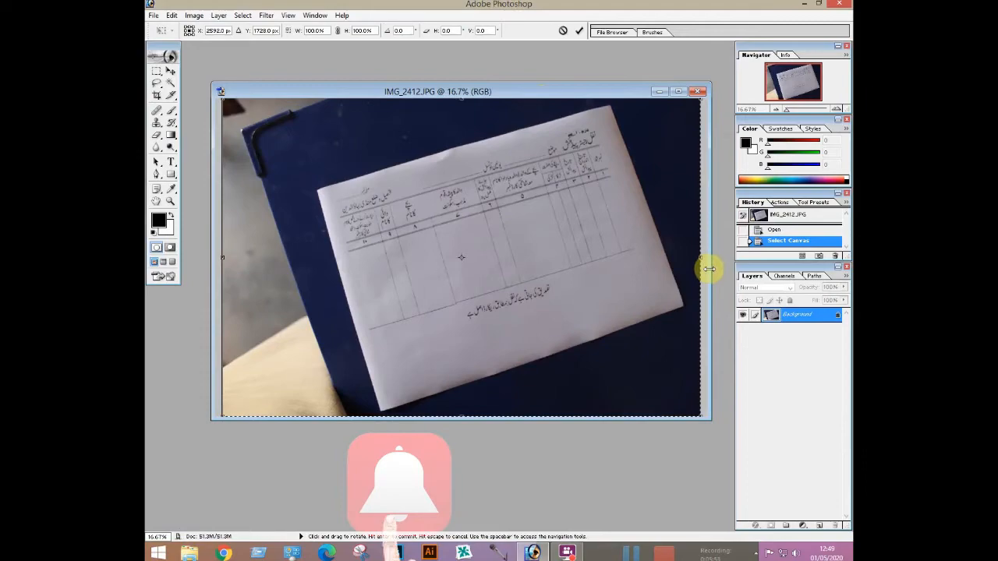
pyautogui.moveTo(702, 269); pyautogui.dragTo(702, 334)
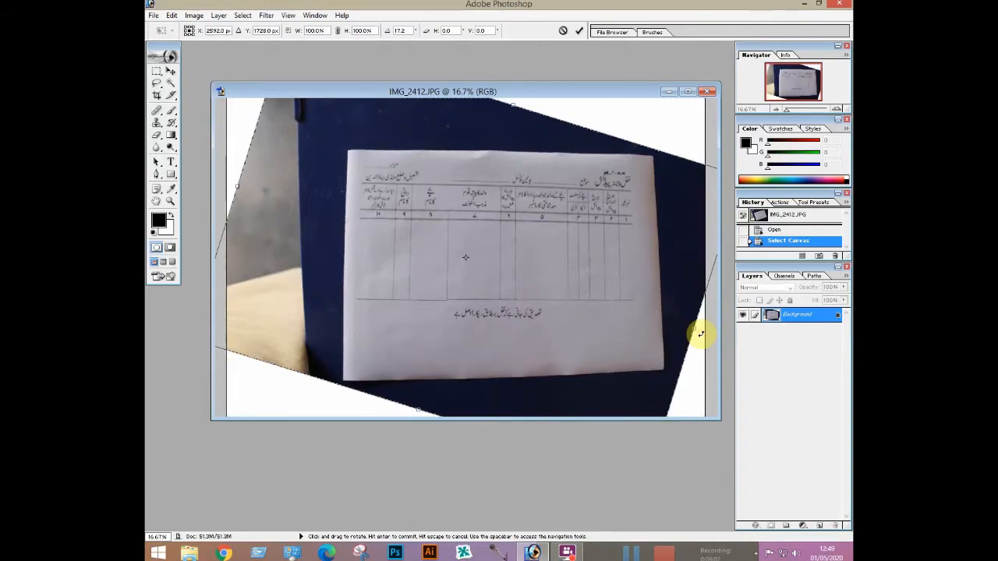
pyautogui.press('Return')
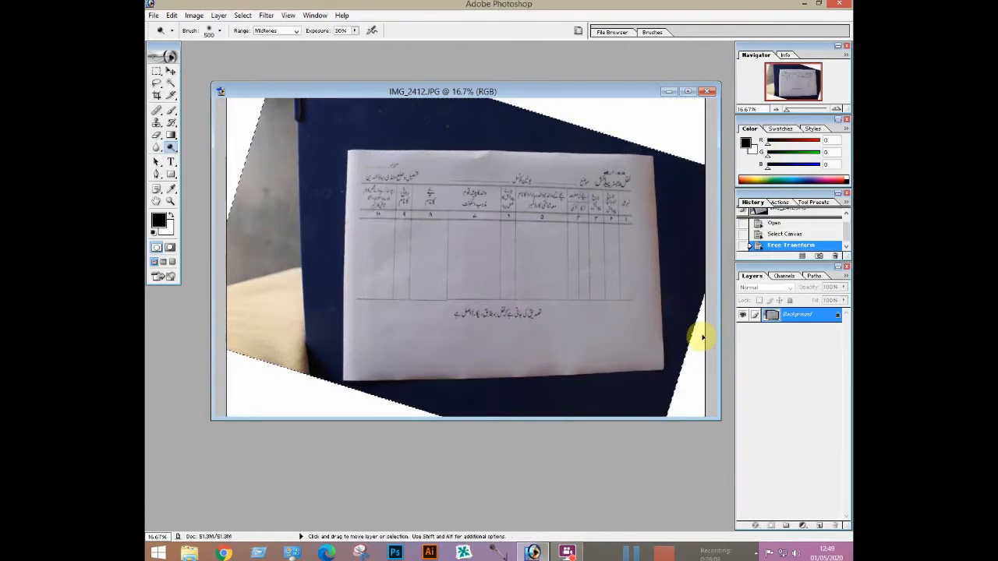
# Clear the selection and crop IMG_2412.JPG closely around the paper form, removing most of the surrounding background
pyautogui.hotkey('ctrl', 'd')
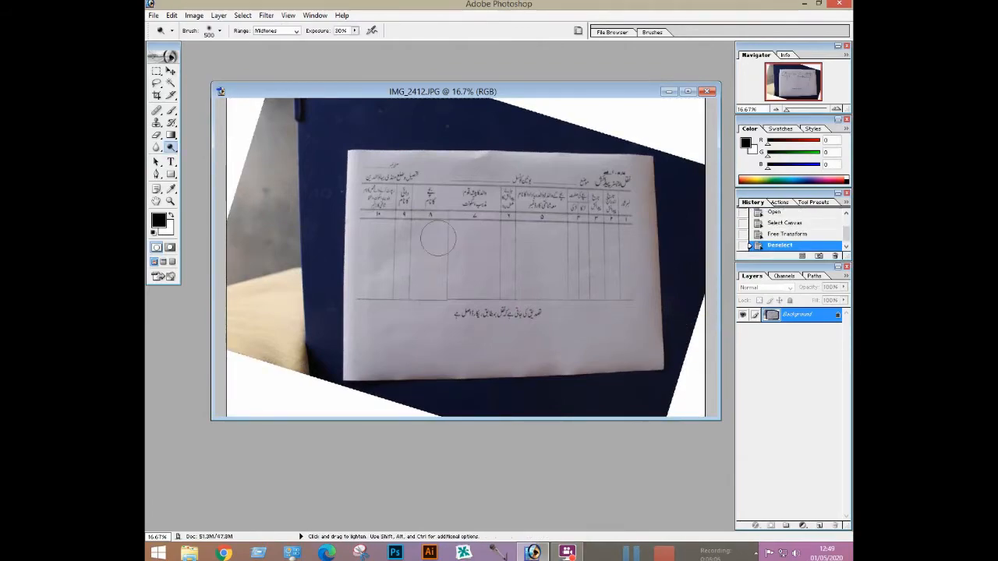
pyautogui.press('c')
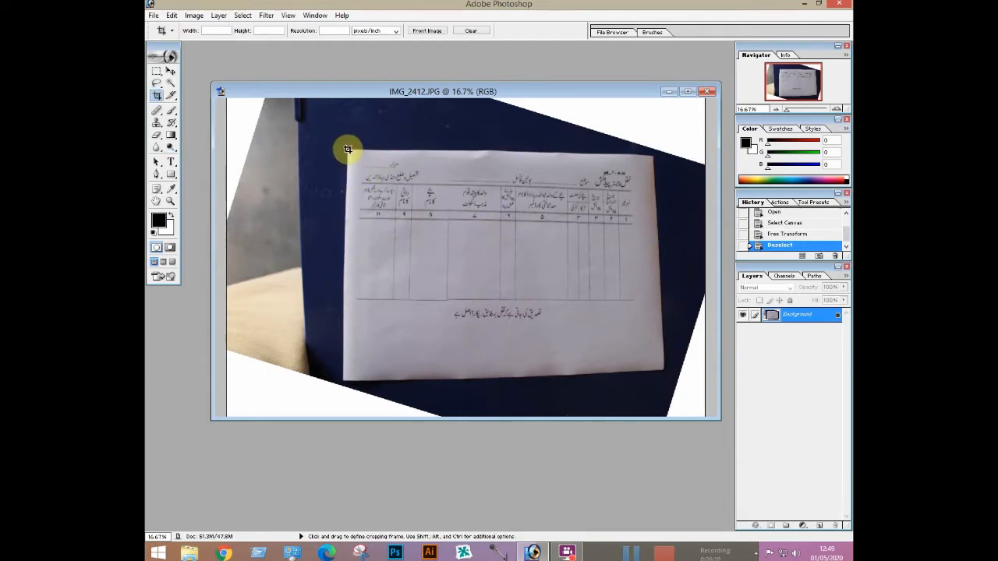
pyautogui.moveTo(348, 149); pyautogui.dragTo(663, 371)
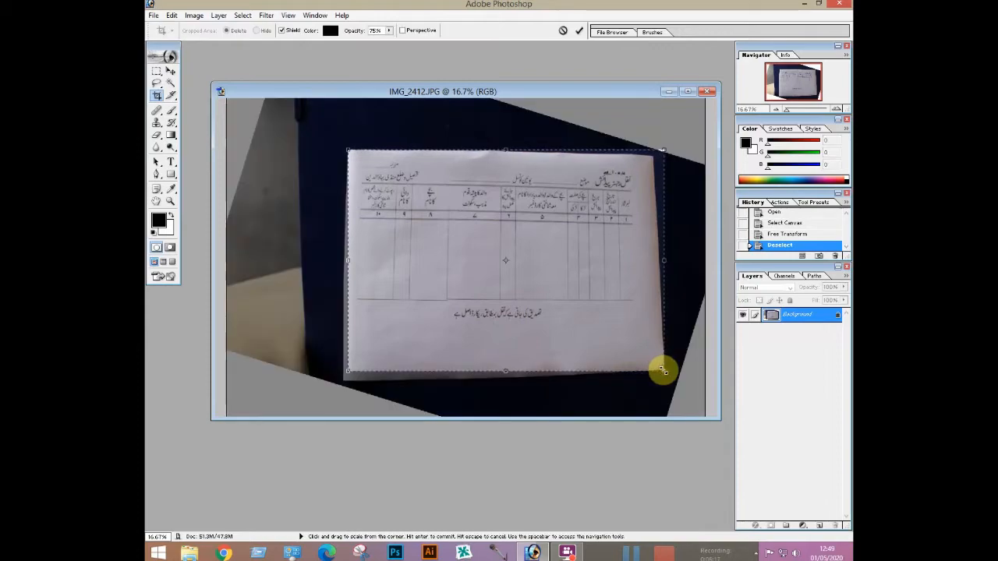
pyautogui.press('Return')
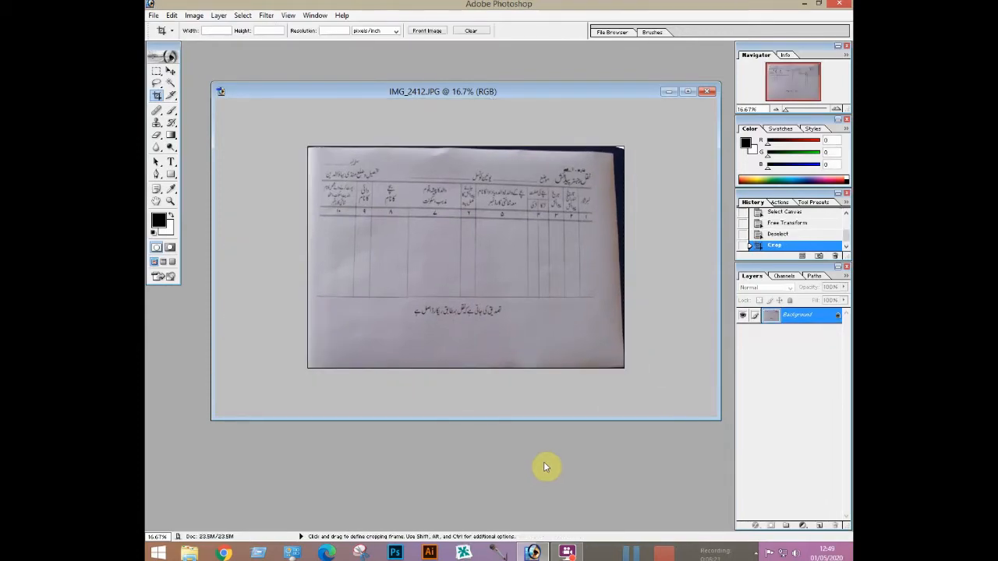
# Distort the whole cropped photo by pulling its upper-right and both lower corners outward until the form fills the canvas, then deselect
pyautogui.hotkey('ctrl', 'a')
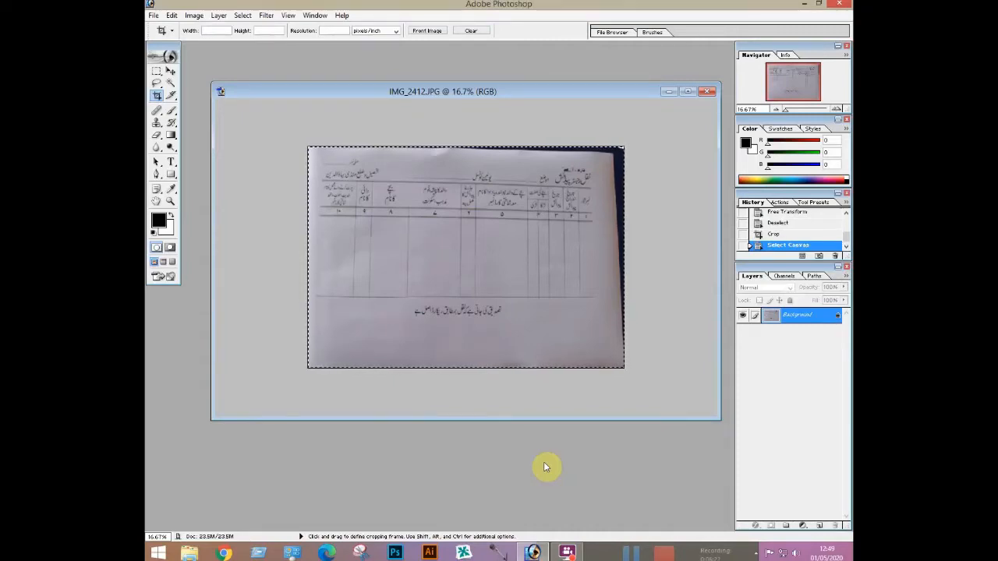
pyautogui.click(193, 15)
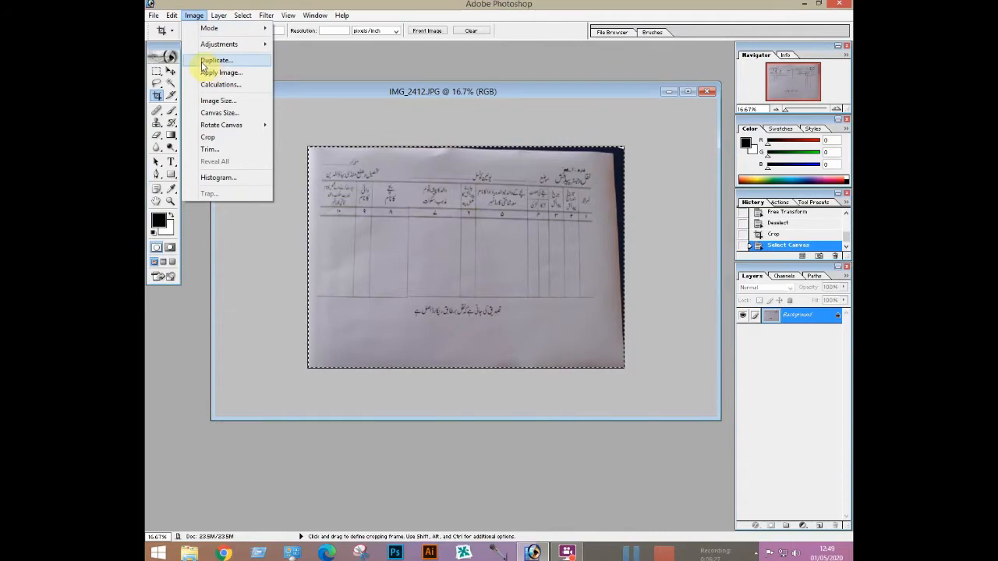
pyautogui.moveTo(170, 17)
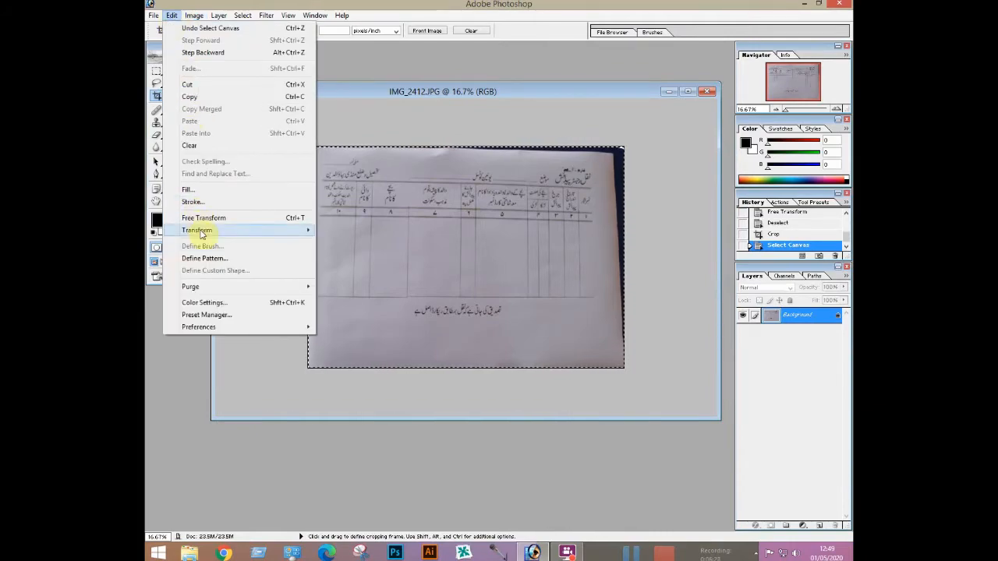
pyautogui.moveTo(284, 226)
pyautogui.click(340, 271)
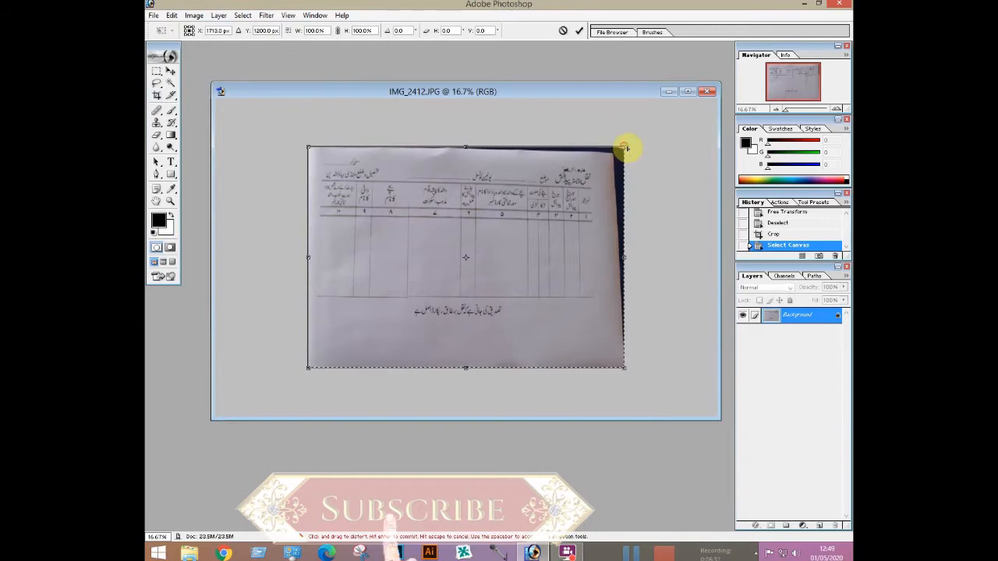
pyautogui.moveTo(624, 148); pyautogui.dragTo(638, 142)
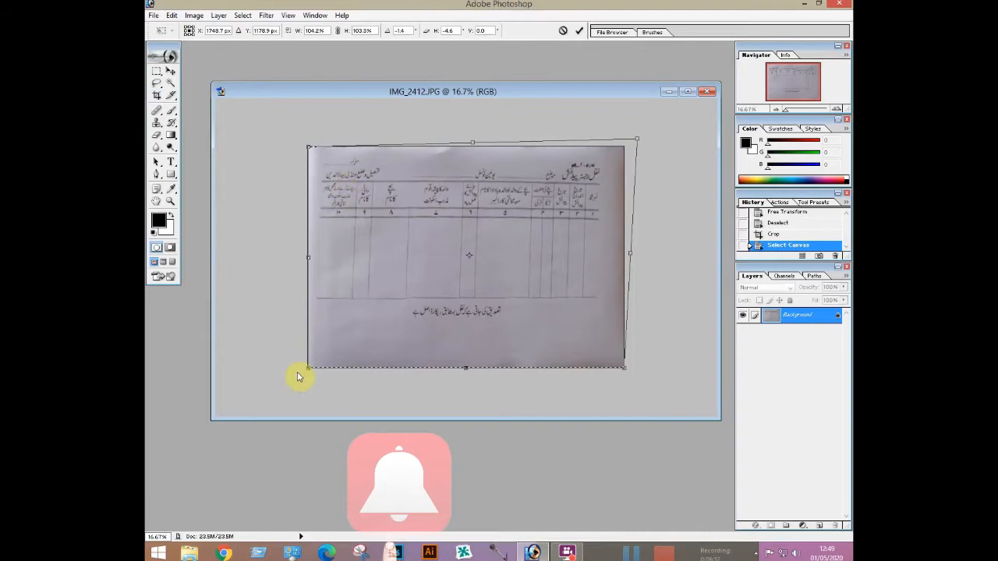
pyautogui.moveTo(307, 370); pyautogui.dragTo(304, 368)
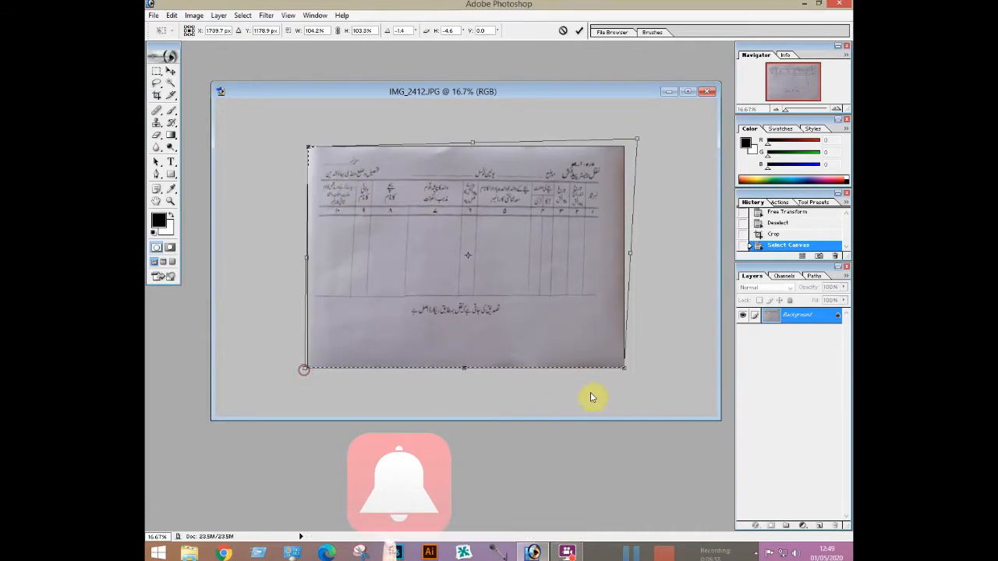
pyautogui.moveTo(624, 371); pyautogui.dragTo(628, 369)
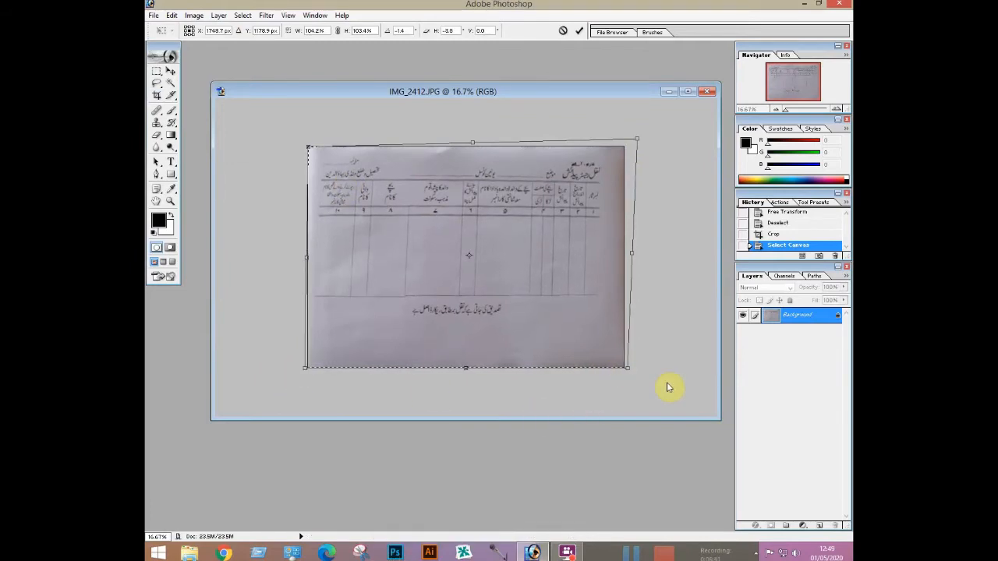
pyautogui.press('Return')
pyautogui.press('c')
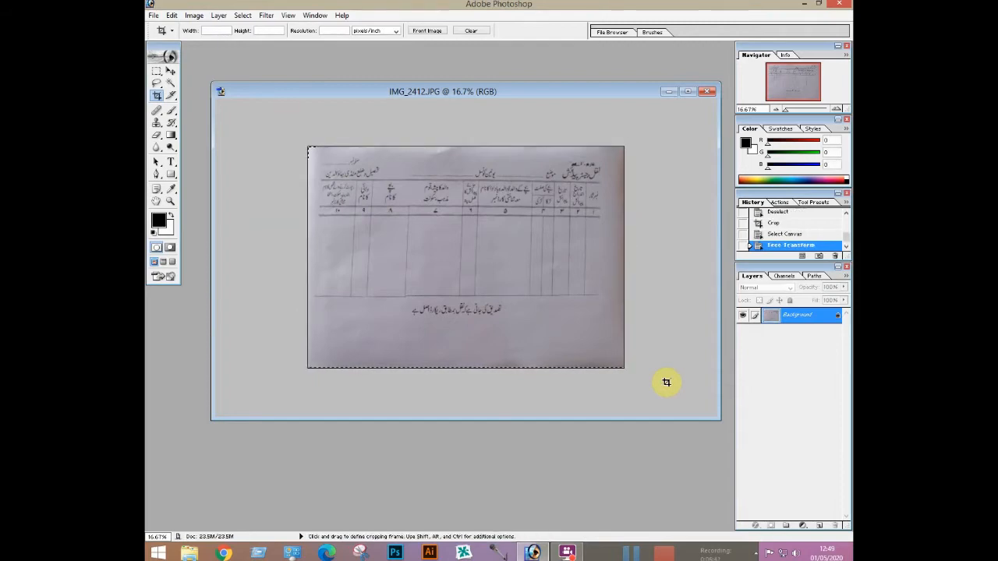
pyautogui.hotkey('ctrl', 'd')
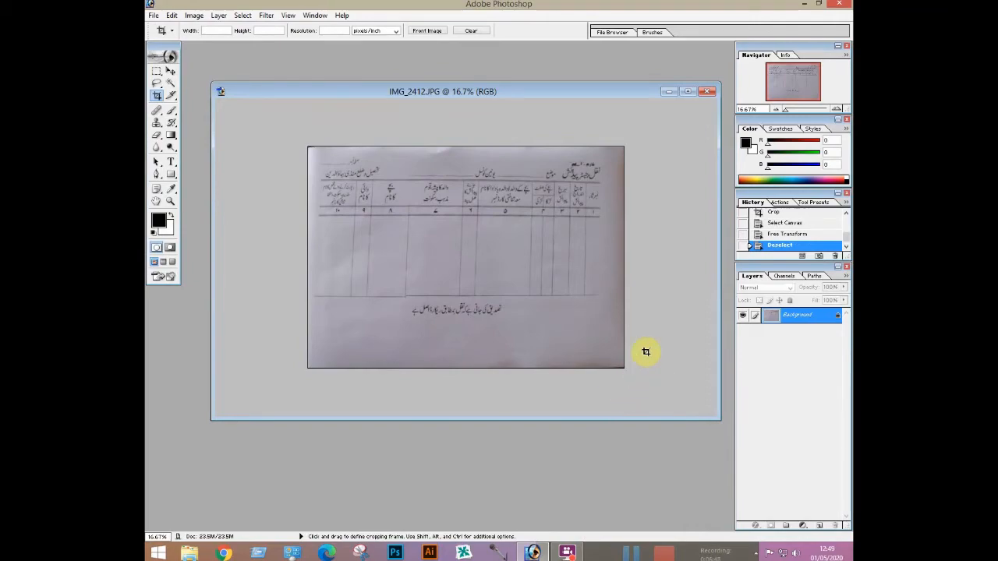
# Brighten the form with an RGB Curves adjustment, raising the midpoint to about input 108, output 144
pyautogui.hotkey('ctrl', 'm')
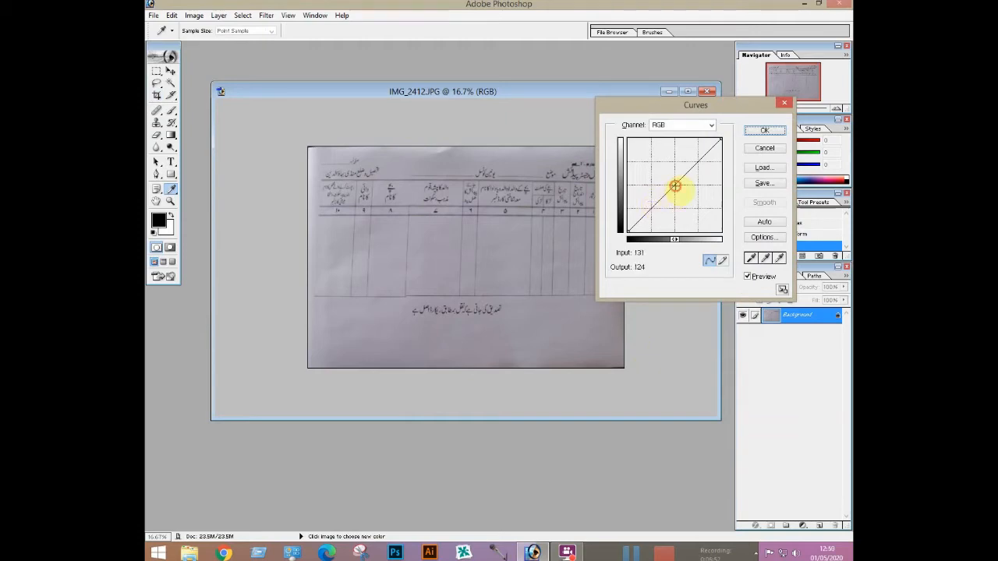
pyautogui.moveTo(675, 185); pyautogui.dragTo(667, 179)
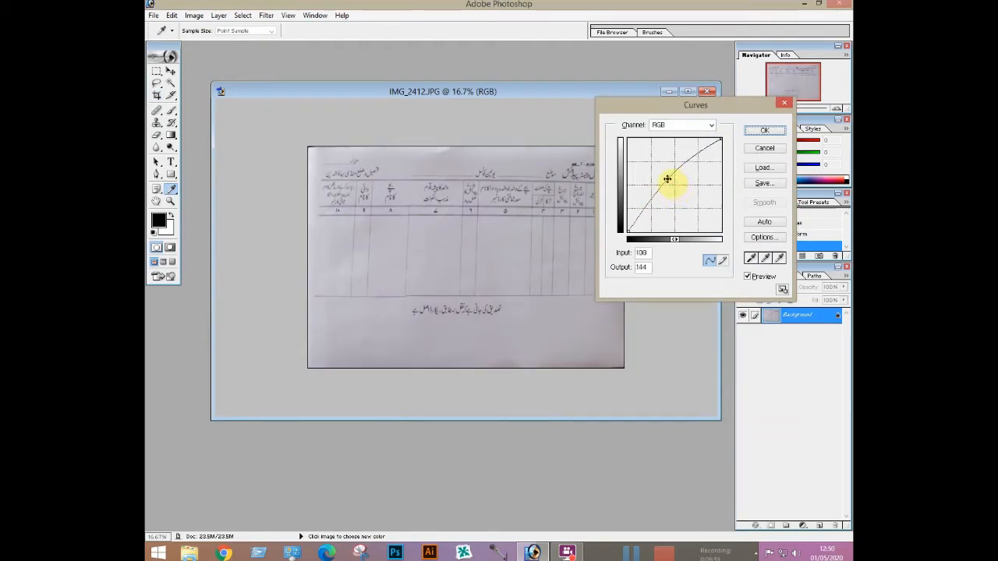
pyautogui.click(749, 132)
pyautogui.press('c')
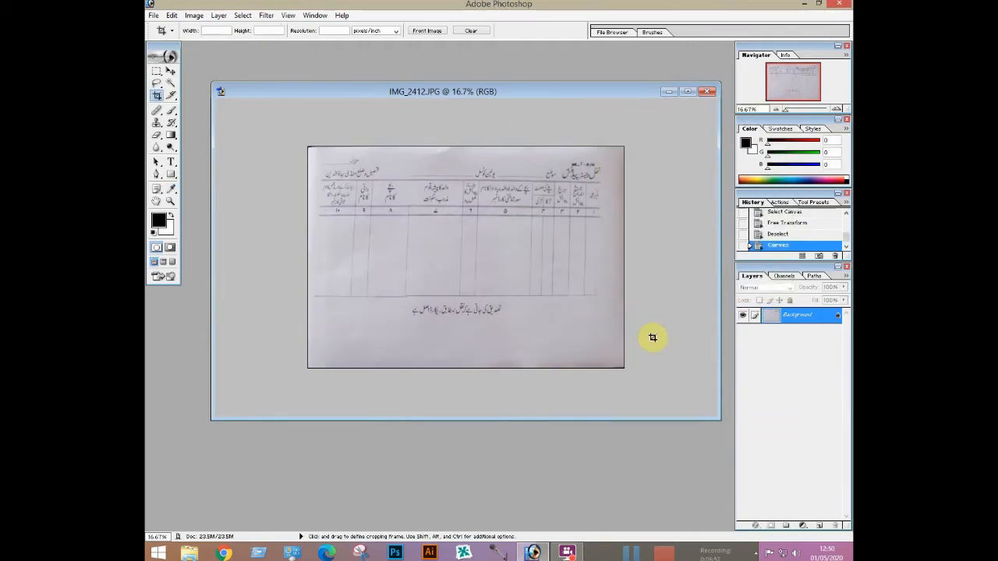
# Apply Levels to the form, lowering the white input level to about 244 and slightly shifting the black and midtone input levels
pyautogui.press('i')
pyautogui.hotkey('ctrl', 'l')
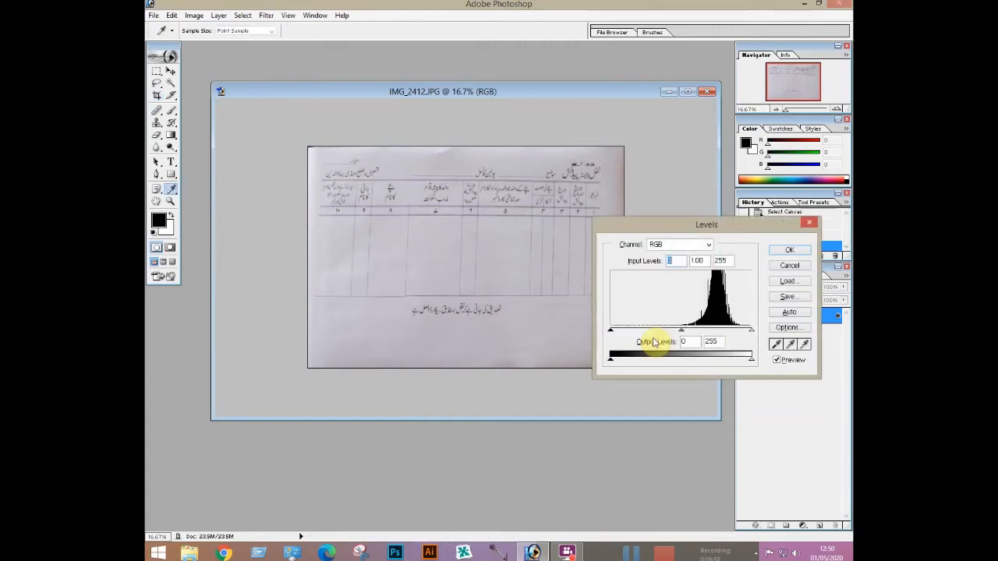
pyautogui.moveTo(699, 226); pyautogui.dragTo(733, 74)
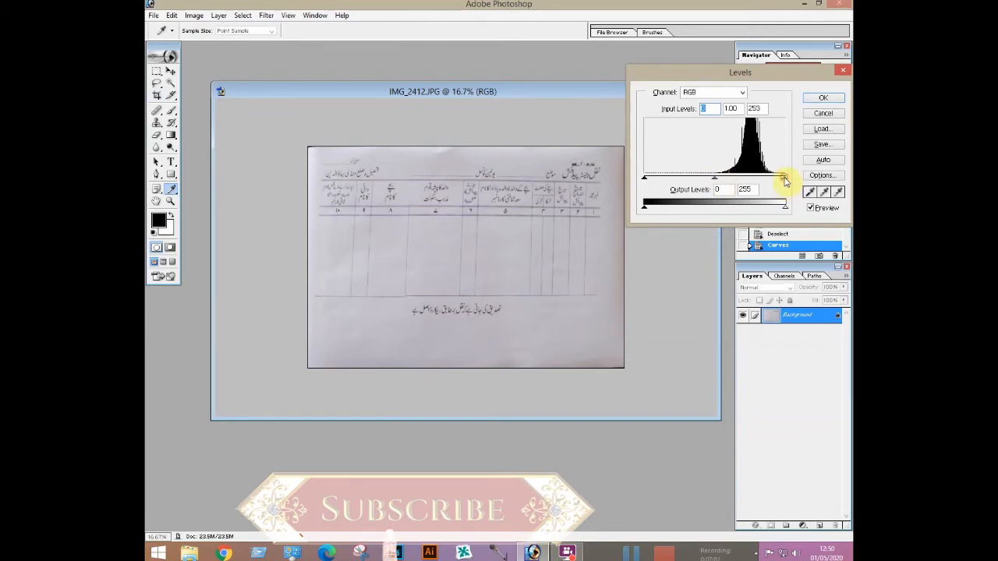
pyautogui.moveTo(784, 179); pyautogui.dragTo(779, 183)
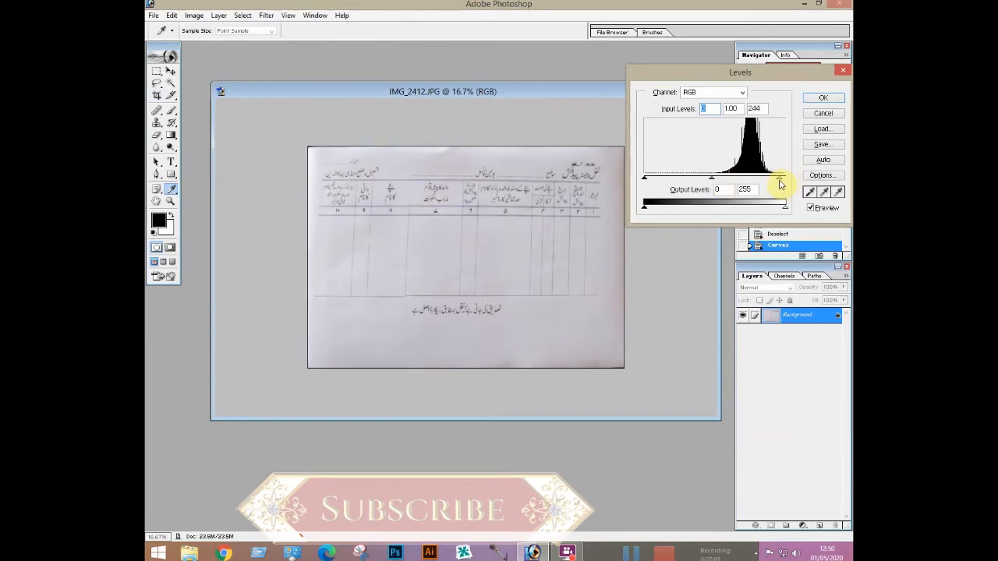
pyautogui.moveTo(644, 178); pyautogui.dragTo(649, 179)
pyautogui.moveTo(714, 179); pyautogui.dragTo(717, 180)
pyautogui.click(822, 99)
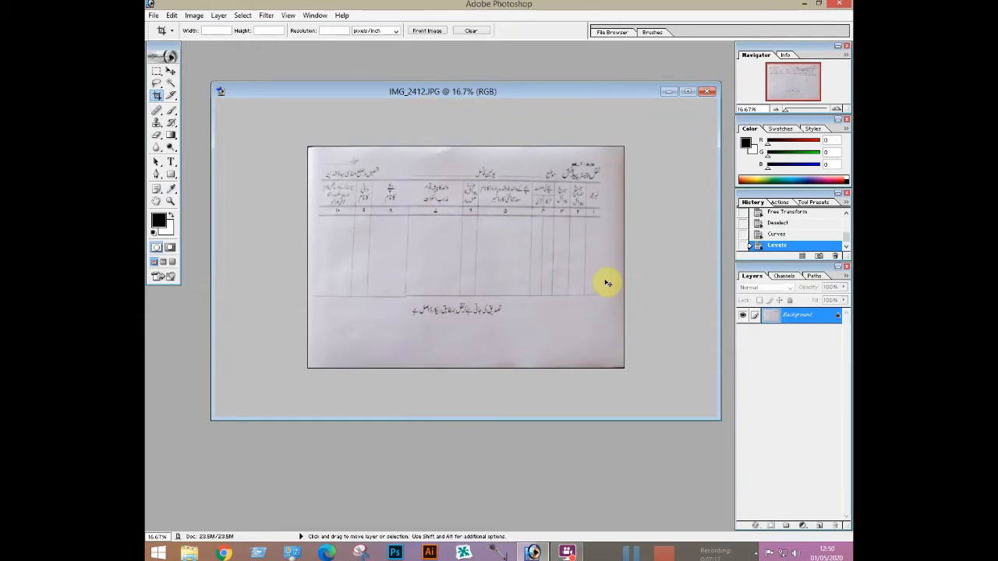
# Apply Auto Levels to the form and brighten its midtones with a second RGB Curves adjustment
pyautogui.hotkey('ctrl', 'shift', 'l')
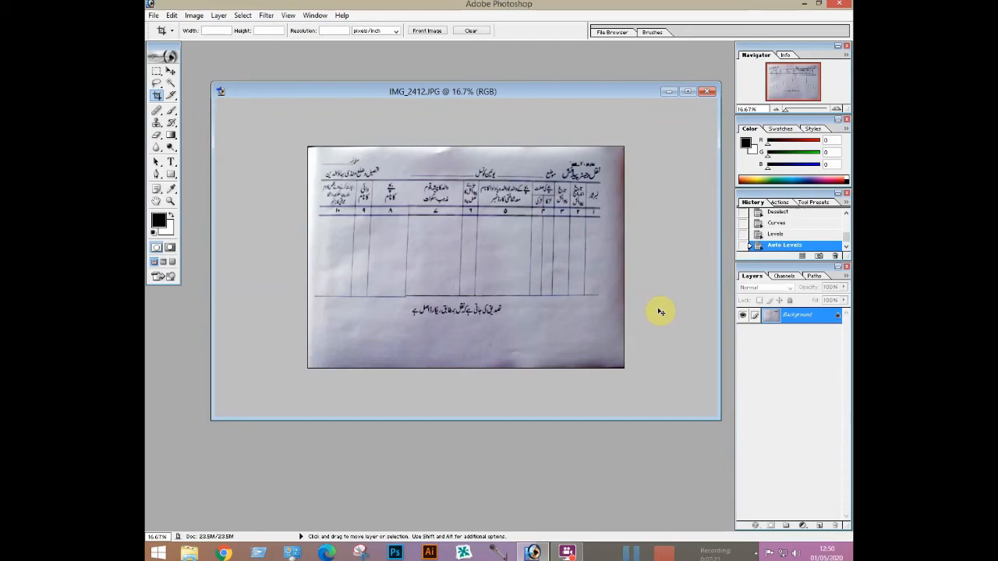
pyautogui.hotkey('ctrl', 'm')
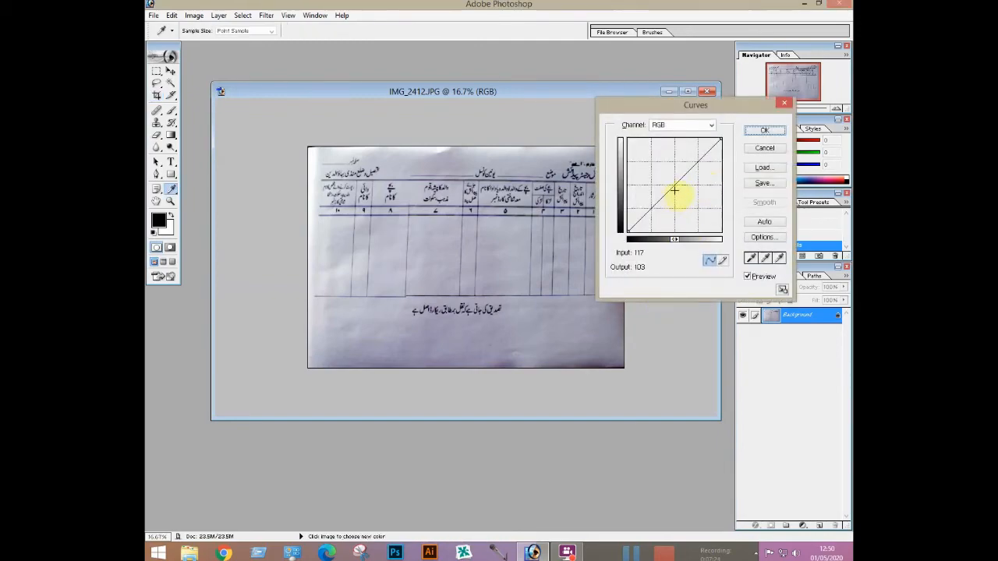
pyautogui.moveTo(673, 184); pyautogui.dragTo(665, 180)
pyautogui.click(751, 132)
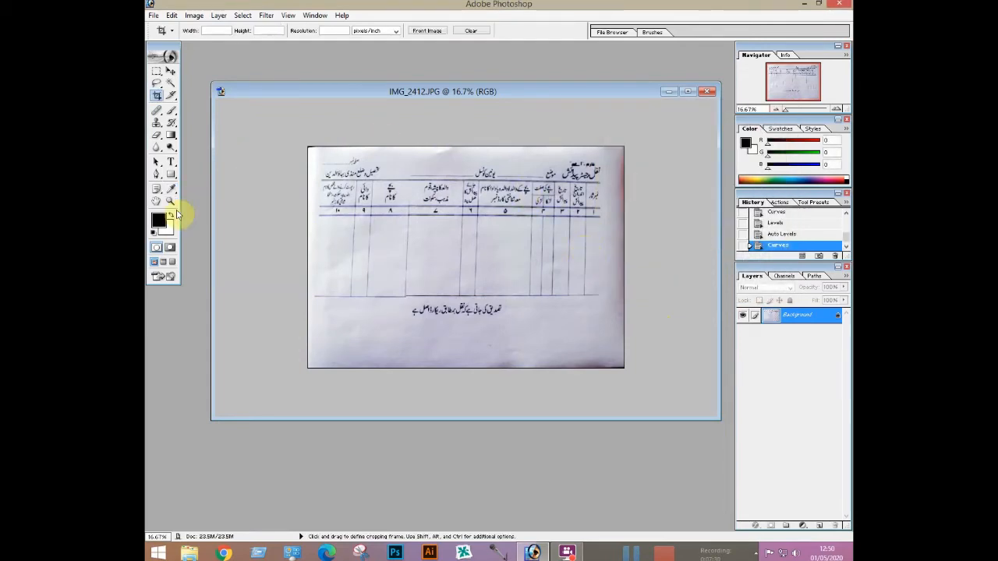
# Lighten the dark lower and right edges of the form with the Dodge tool at brush size 800, Midtones and 30% exposure
pyautogui.click(171, 147)
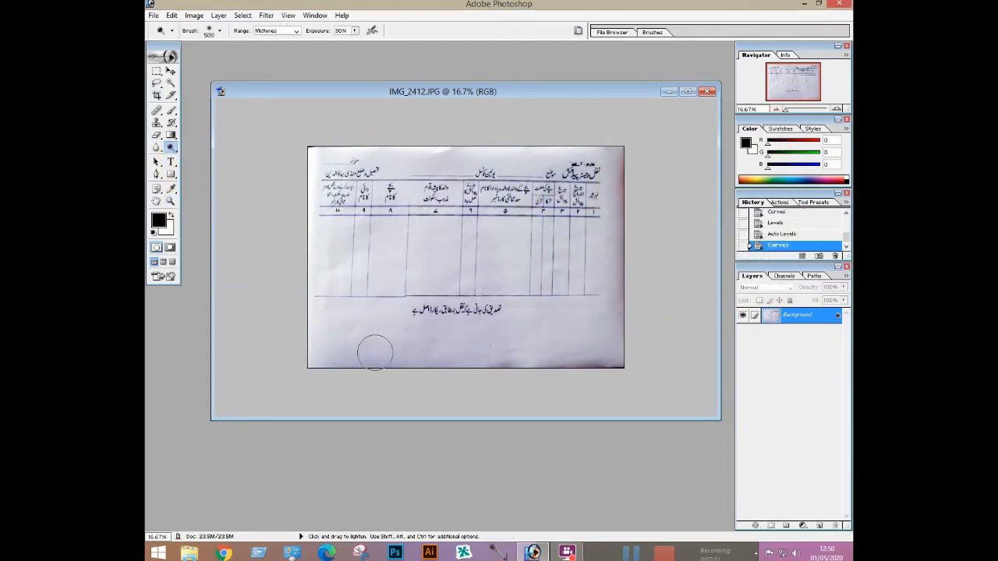
pyautogui.press(']')
pyautogui.press(']')
pyautogui.moveTo(387, 347)
pyautogui.mouseDown()
pyautogui.moveTo(592, 354)
pyautogui.moveTo(624, 290)
pyautogui.moveTo(620, 150)
pyautogui.moveTo(619, 303)
pyautogui.moveTo(625, 128)
pyautogui.moveTo(619, 309)
pyautogui.moveTo(569, 367)
pyautogui.mouseUp()
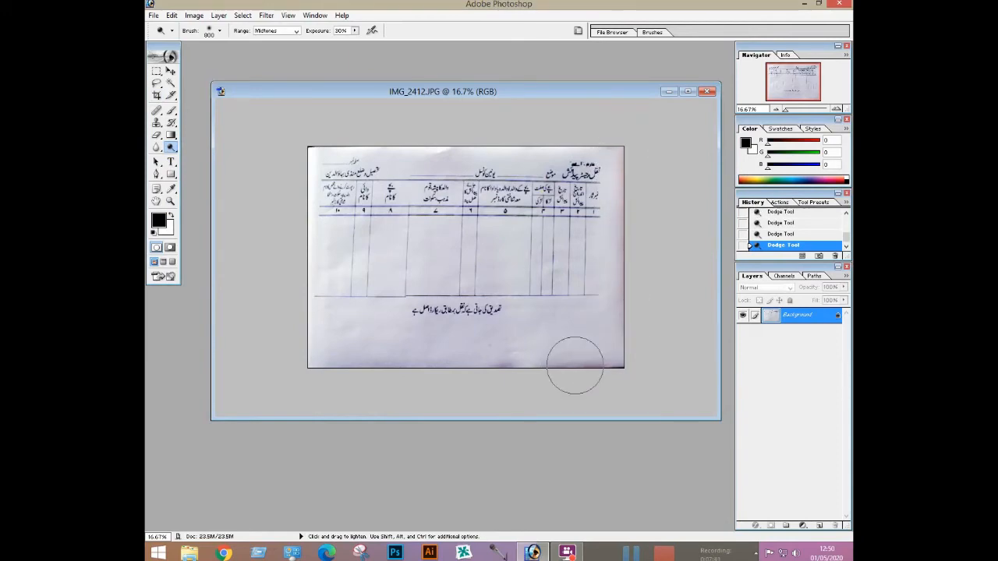
pyautogui.moveTo(286, 346)
pyautogui.mouseDown()
pyautogui.moveTo(334, 356)
pyautogui.moveTo(325, 363)
pyautogui.moveTo(494, 356)
pyautogui.moveTo(360, 362)
pyautogui.moveTo(389, 361)
pyautogui.mouseUp()
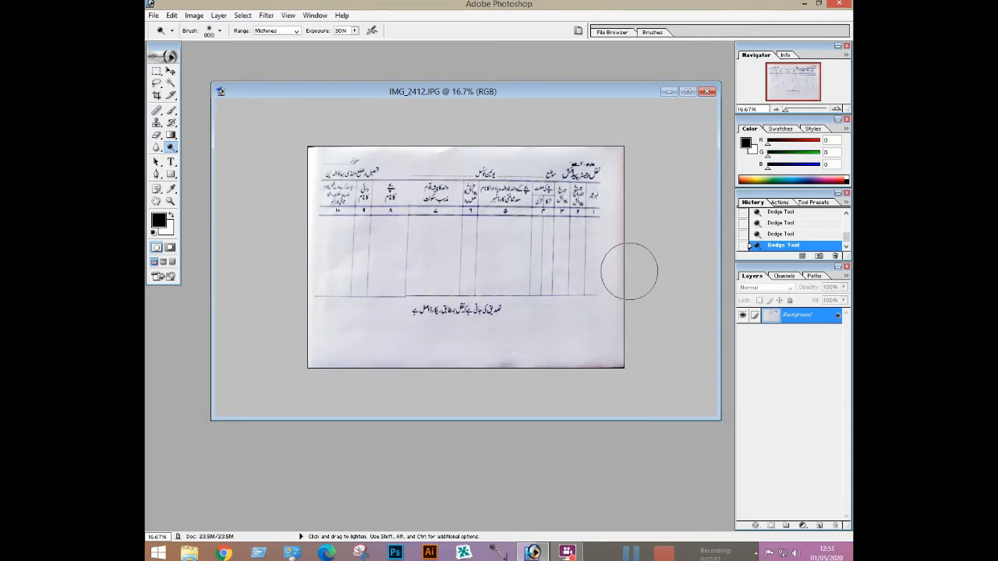
pyautogui.moveTo(628, 270)
pyautogui.mouseDown()
pyautogui.moveTo(621, 355)
pyautogui.moveTo(478, 367)
pyautogui.moveTo(538, 375)
pyautogui.moveTo(586, 269)
pyautogui.moveTo(569, 170)
pyautogui.moveTo(566, 198)
pyautogui.moveTo(600, 153)
pyautogui.moveTo(620, 206)
pyautogui.moveTo(585, 395)
pyautogui.moveTo(446, 189)
pyautogui.moveTo(452, 166)
pyautogui.moveTo(348, 168)
pyautogui.moveTo(433, 178)
pyautogui.moveTo(531, 149)
pyautogui.moveTo(599, 159)
pyautogui.moveTo(539, 331)
pyautogui.moveTo(390, 344)
pyautogui.moveTo(364, 357)
pyautogui.moveTo(429, 366)
pyautogui.moveTo(618, 344)
pyautogui.moveTo(642, 362)
pyautogui.moveTo(666, 205)
pyautogui.mouseUp()
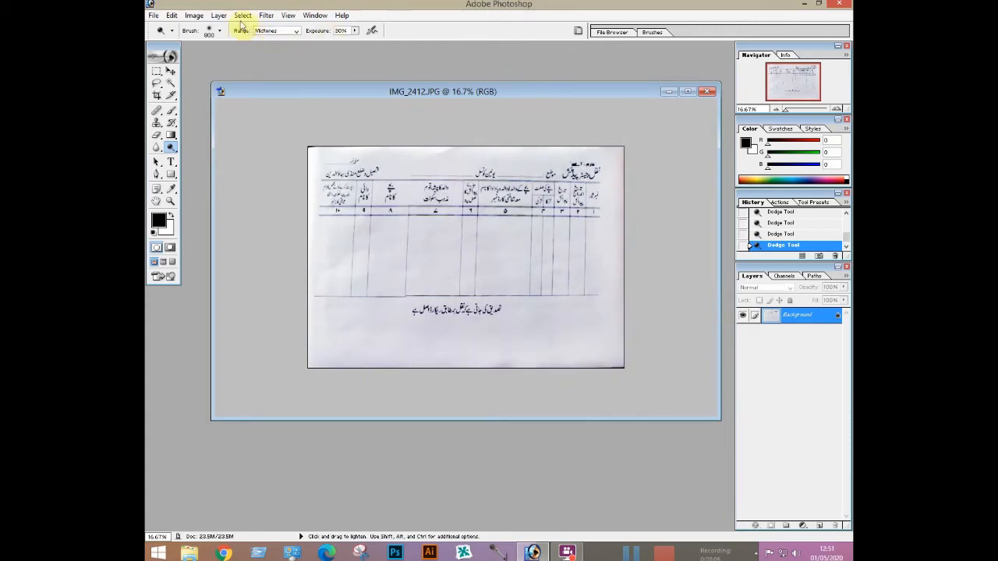
# Apply Selective Color to the form's Blacks with Black at about +46% and the Relative method
pyautogui.click(195, 16)
pyautogui.moveTo(215, 45)
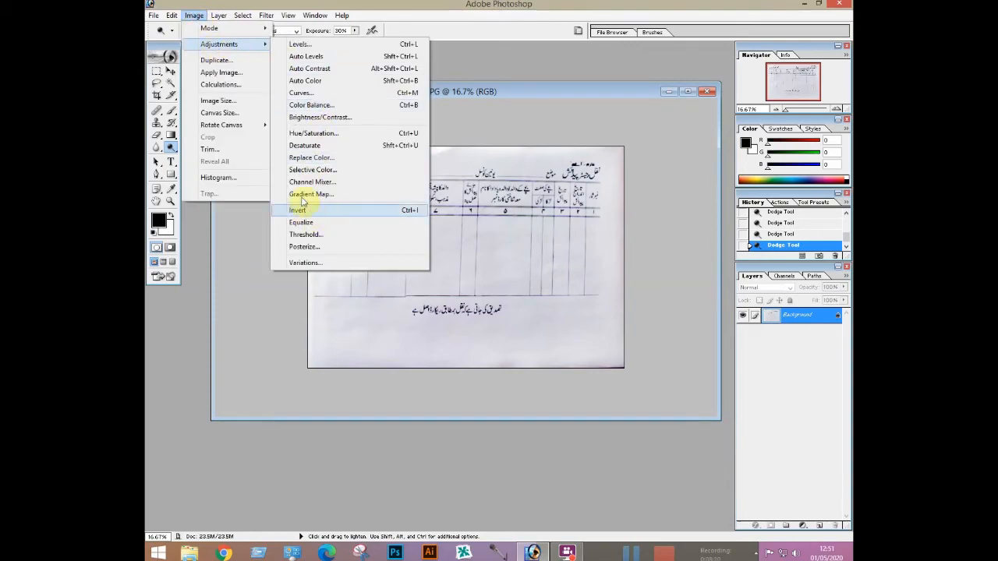
pyautogui.click(312, 169)
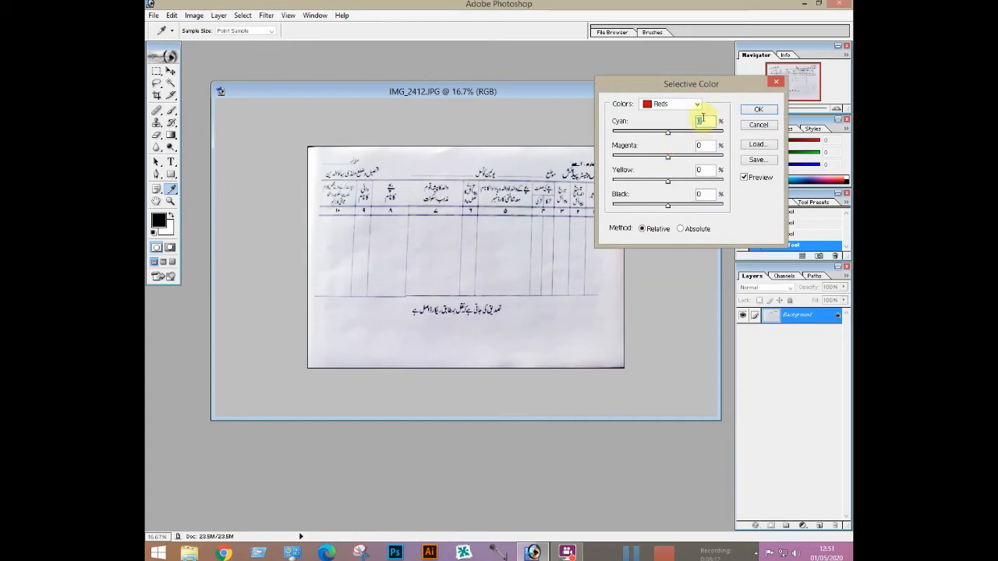
pyautogui.click(698, 106)
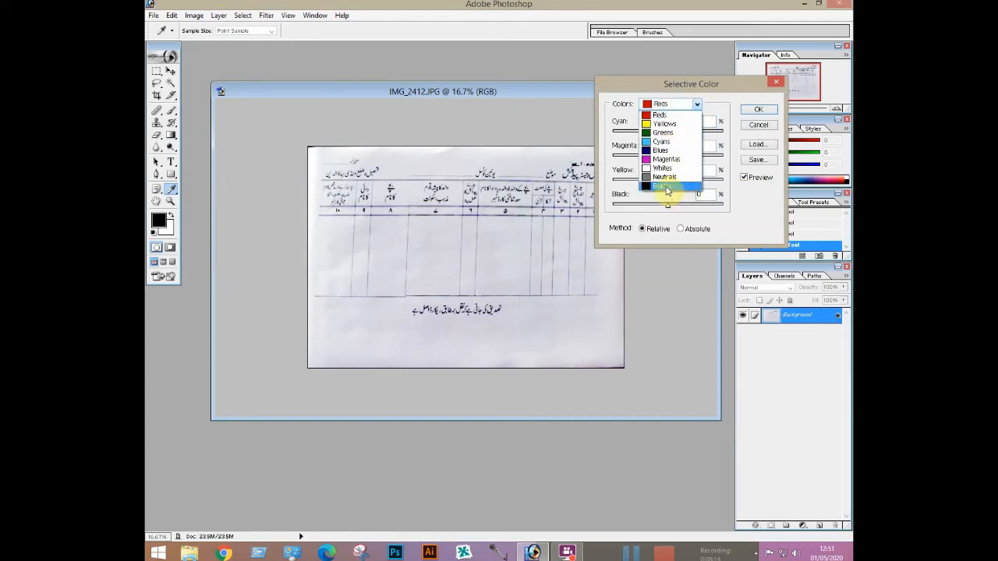
pyautogui.click(664, 187)
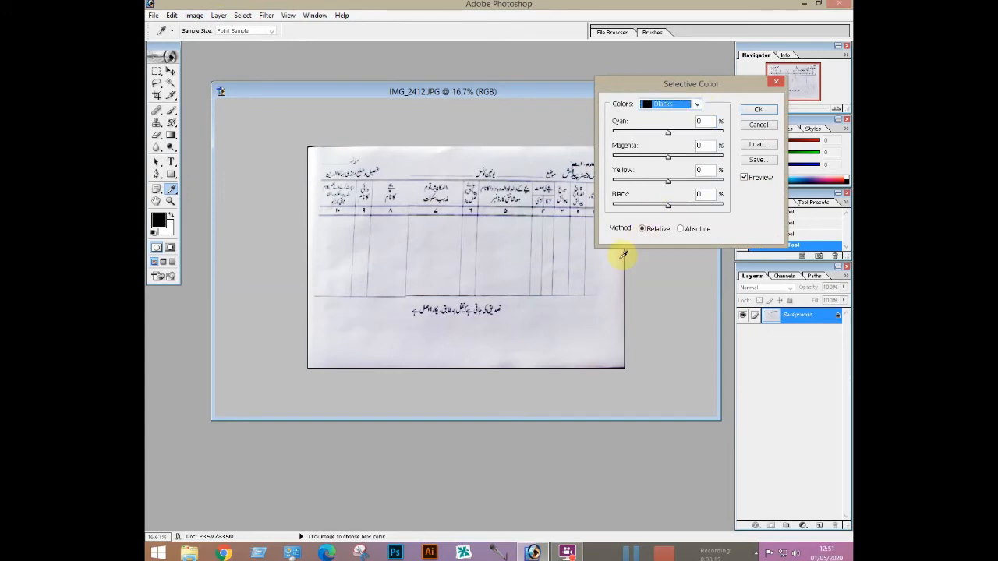
pyautogui.click(668, 207)
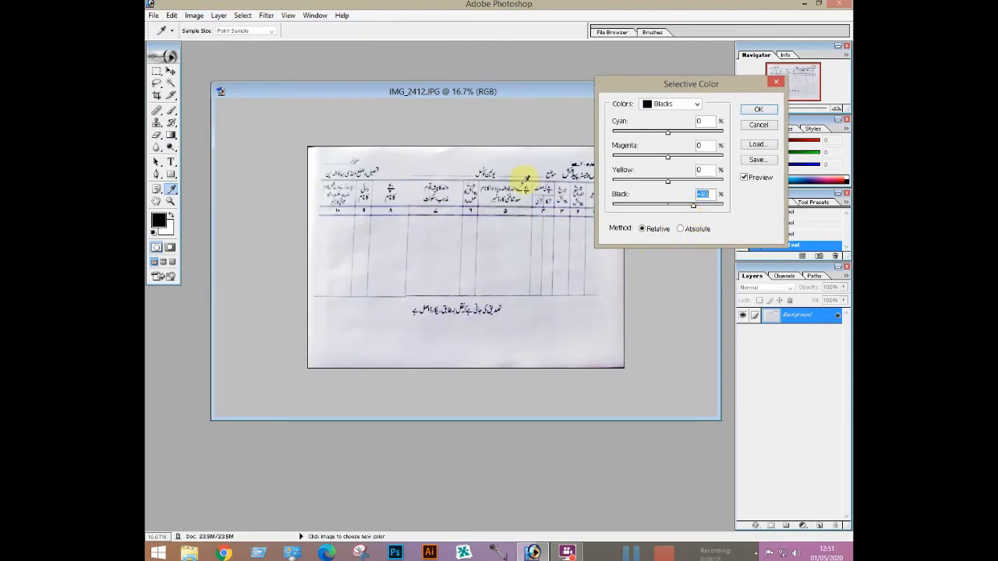
pyautogui.click(753, 116)
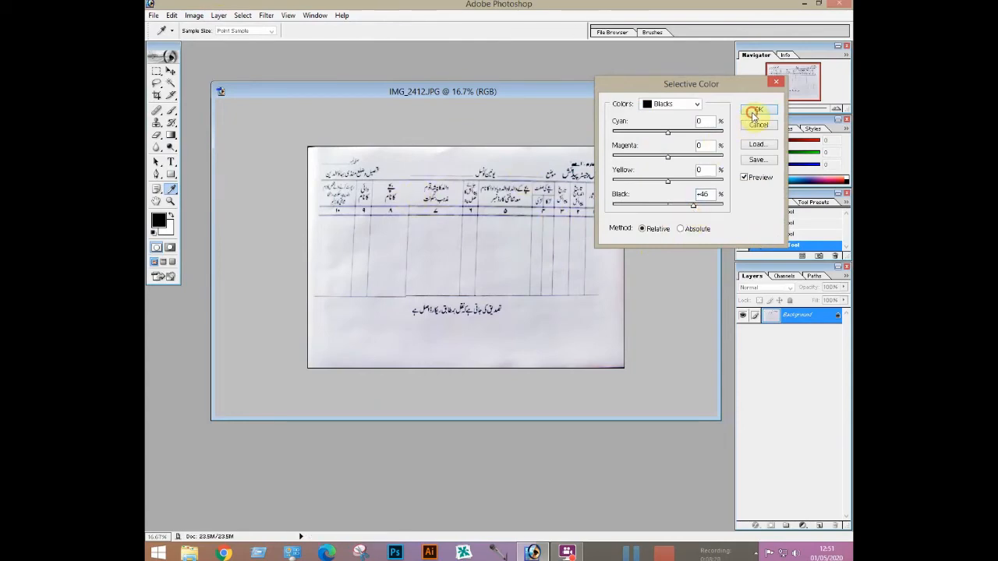